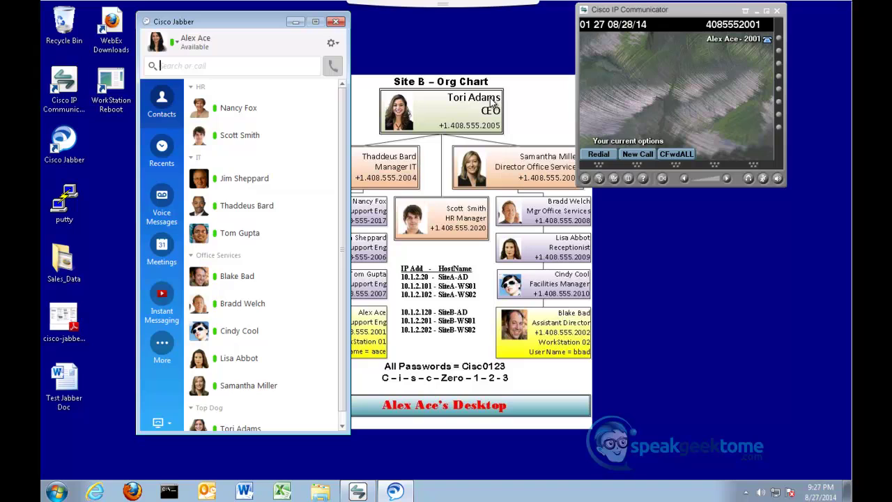
Test the phone by turning on the speaker, getting a dial tone, then hanging up
left_click(779, 42)
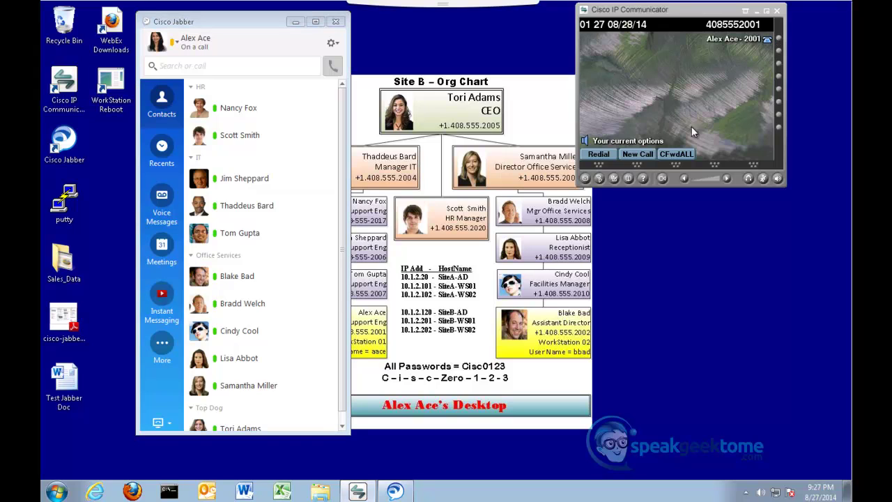
left_click(636, 168)
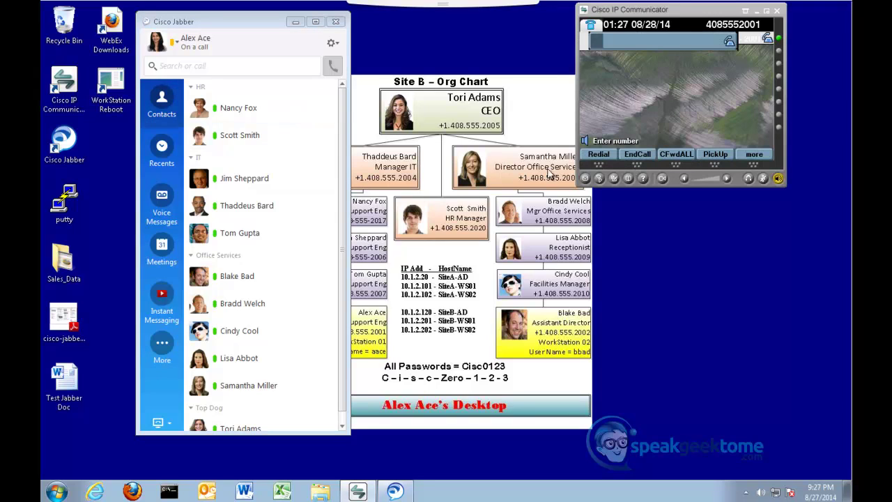
left_click(635, 166)
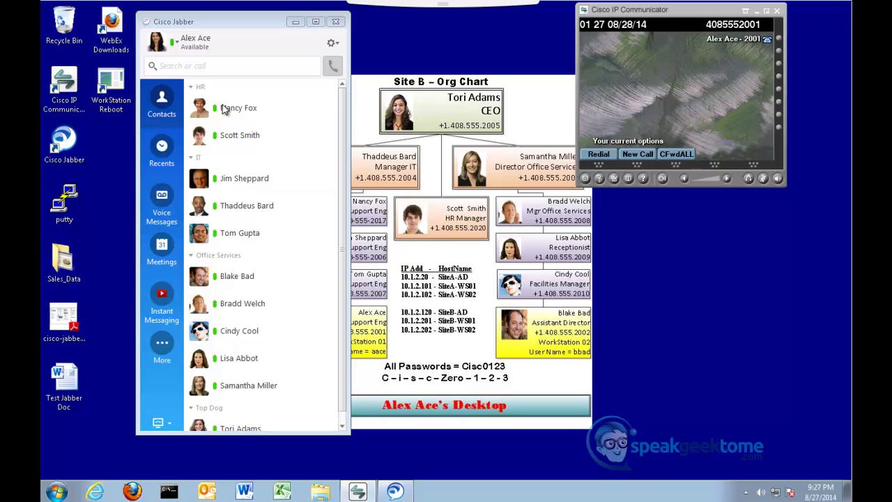
Find the Site A user by searching 'Alice', send her 'Hello', and switch to SiteA-WS01
left_click(175, 69)
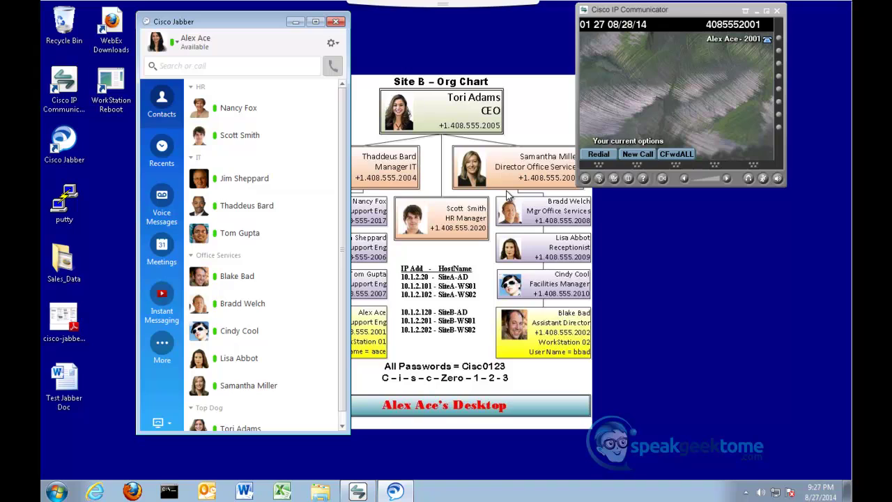
type("Alice")
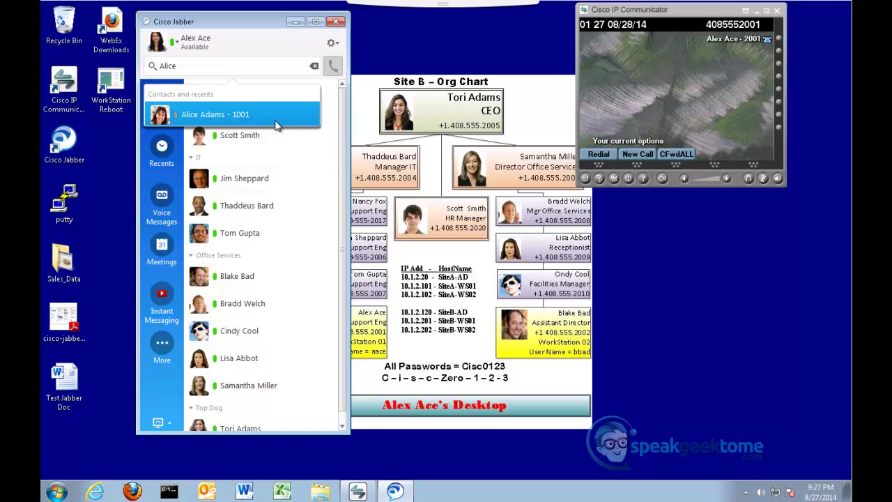
mouse_move(273, 122)
left_click(272, 122)
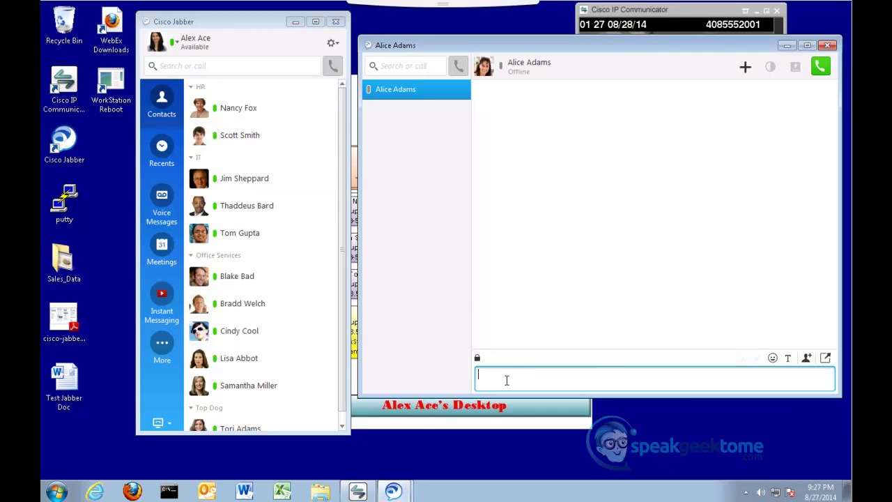
type("Hello")
key("Return")
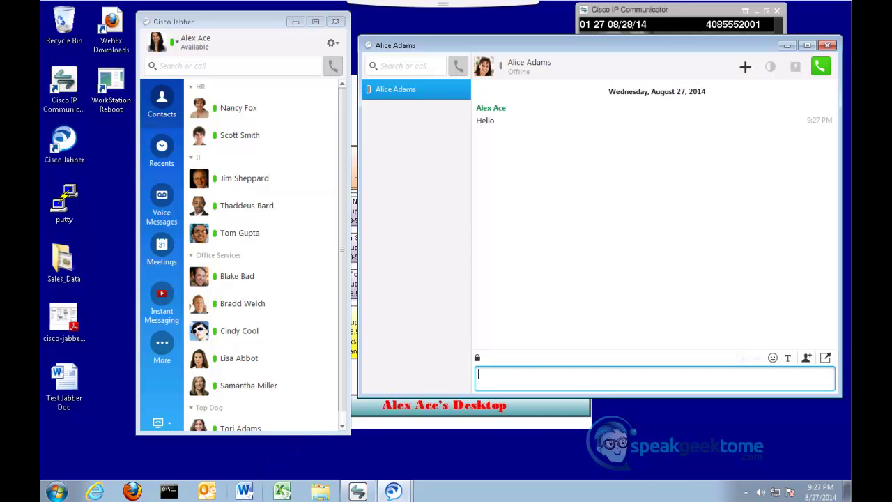
left_click(283, 481)
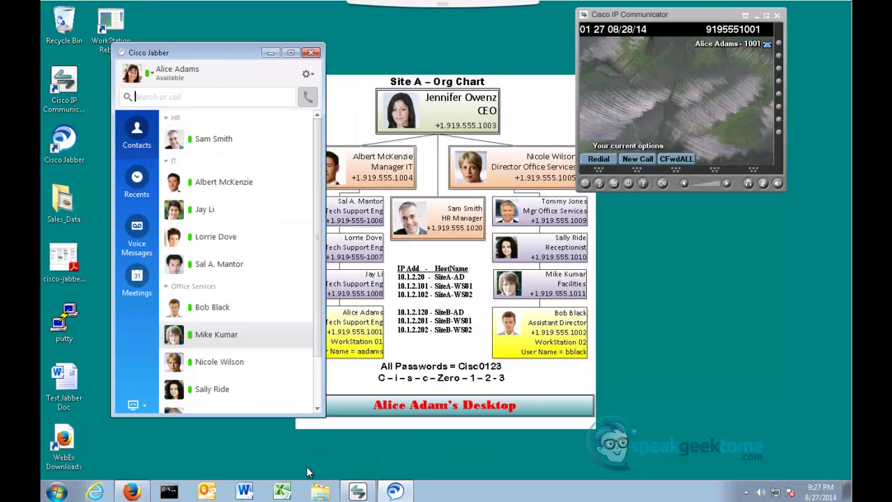
Call the Site A user from the SiteB-WS01 chat, answer it on SiteA-WS01, then return to SiteB-WS01
mouse_move(309, 488)
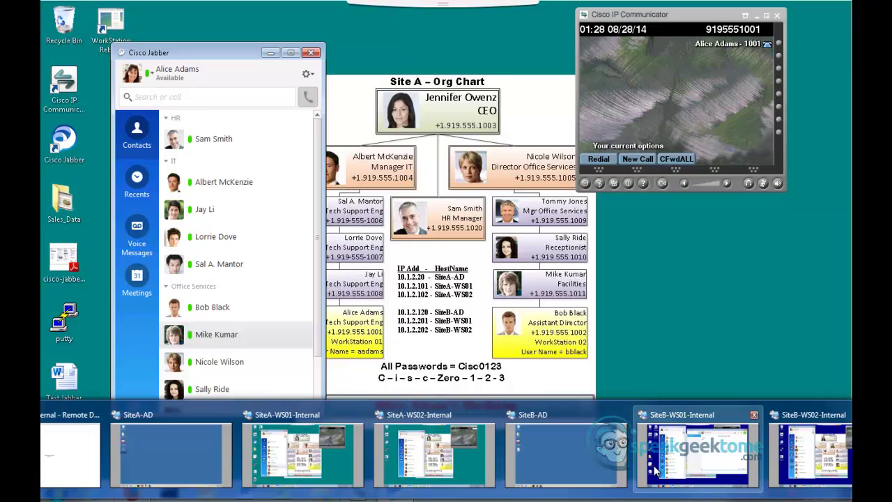
left_click(656, 472)
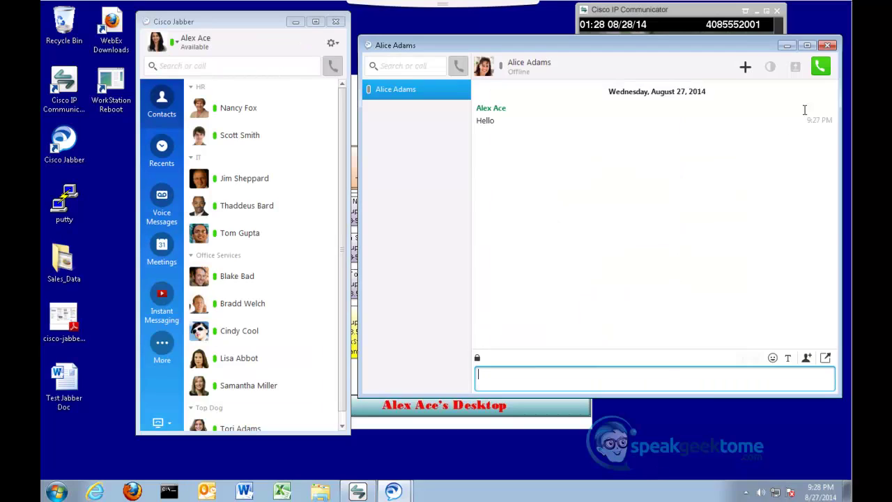
left_click(822, 70)
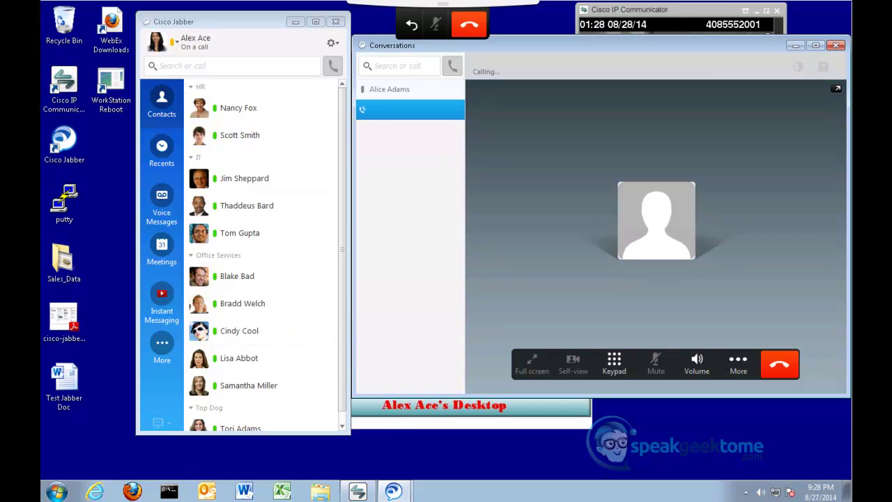
left_click(295, 457)
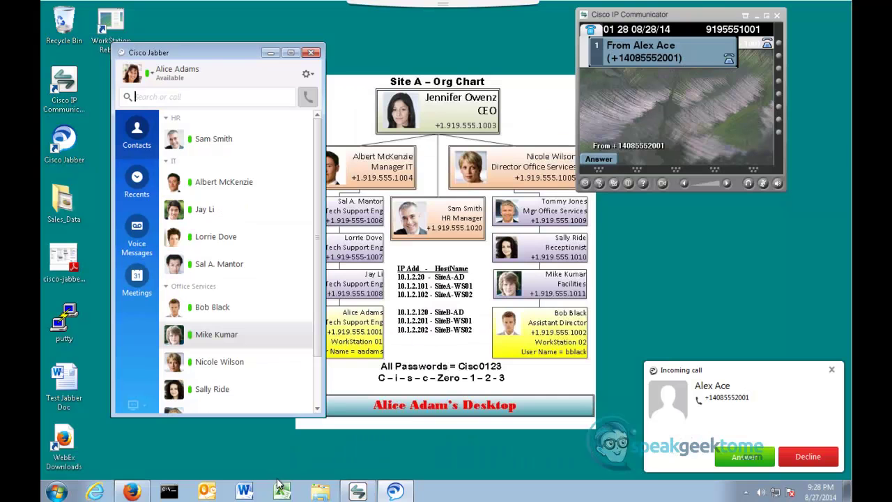
left_click(742, 458)
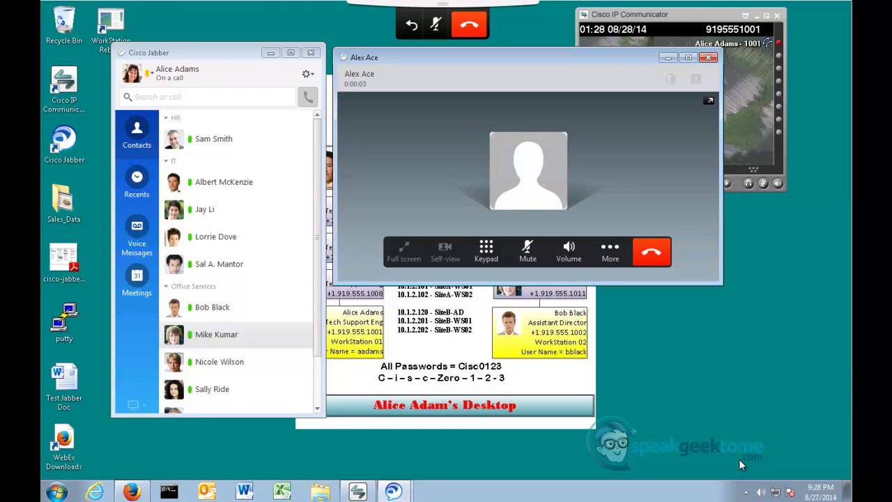
mouse_move(430, 496)
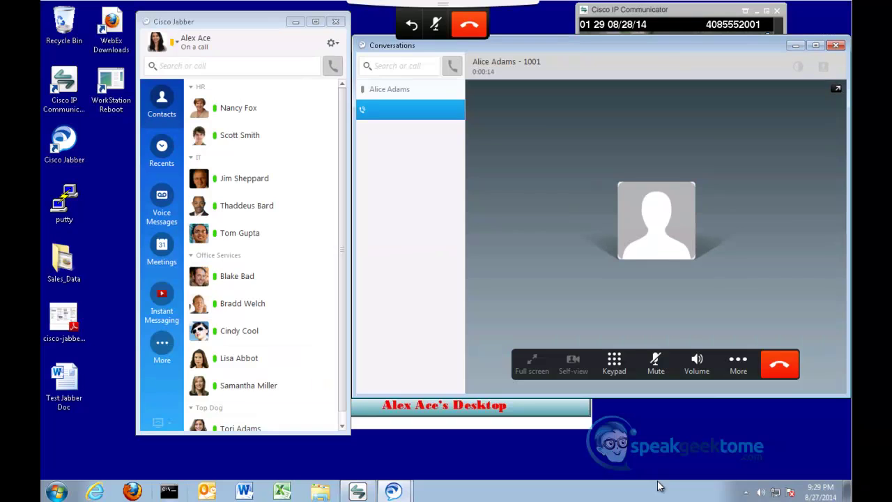
left_click(655, 484)
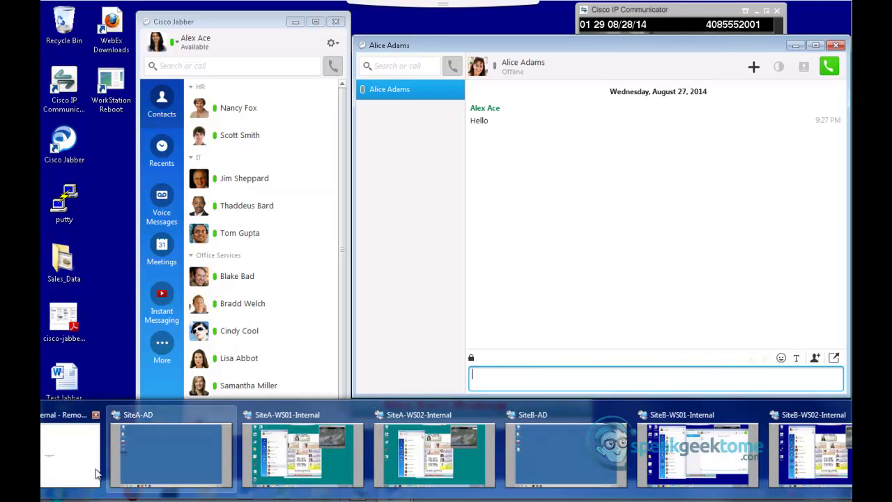
On the SiteA-AD session, launch DNS Manager from Administrative Tools
left_click(157, 463)
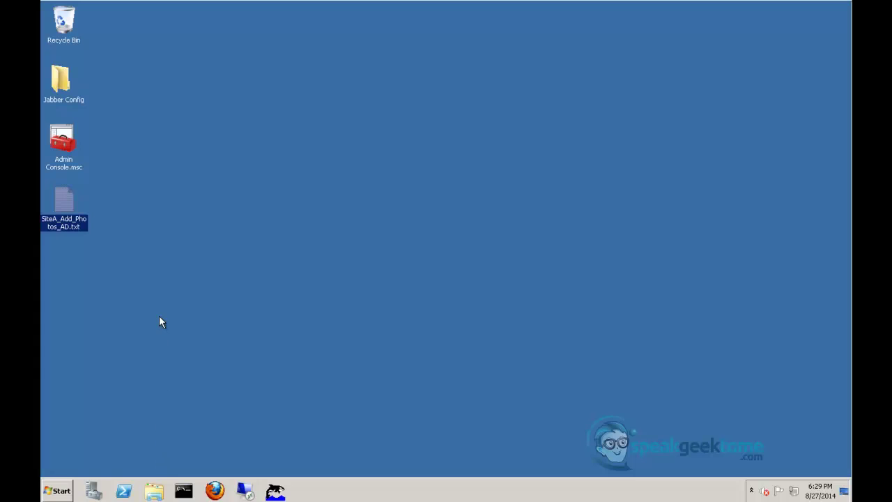
left_click(60, 492)
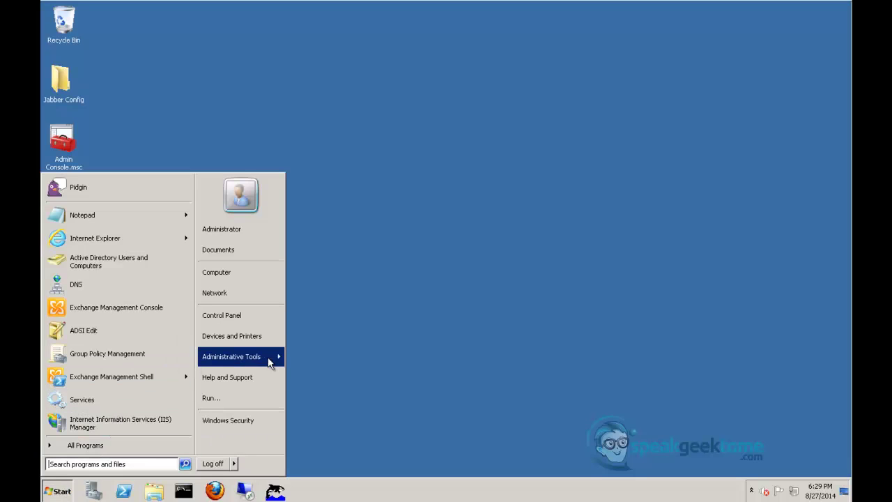
mouse_move(284, 357)
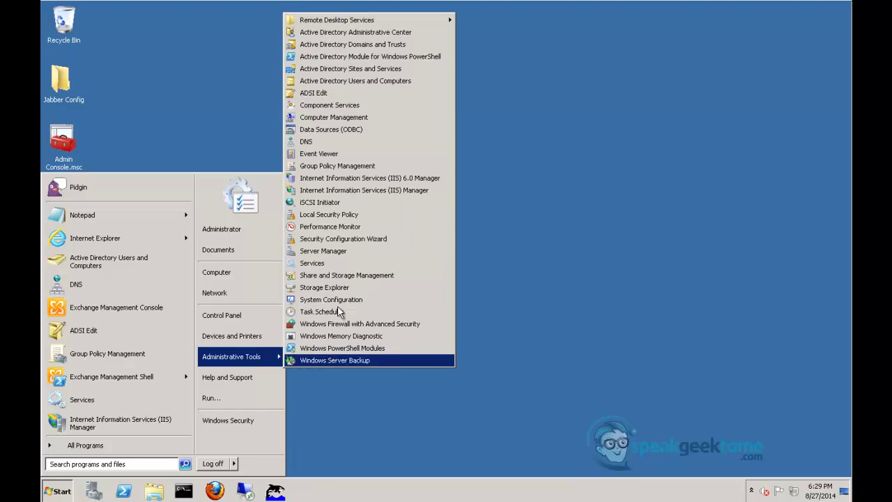
left_click(351, 143)
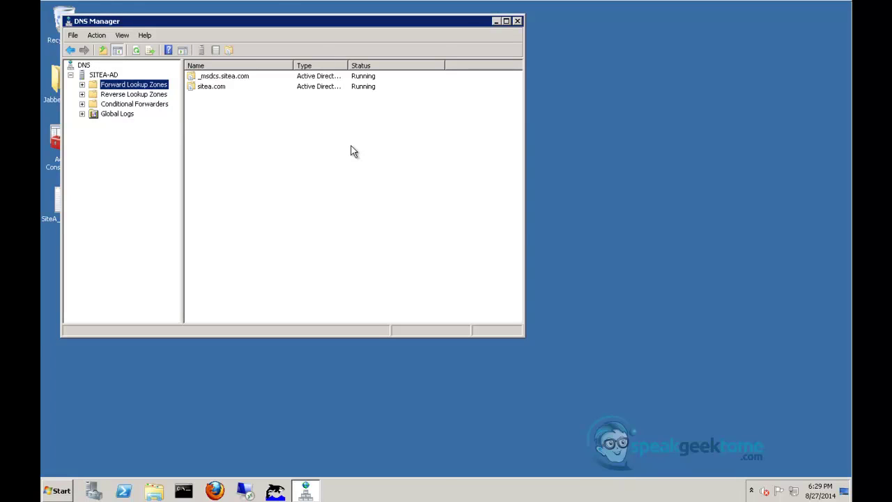
Under Forward Lookup Zones, start a new Service Location (SRV) record in sitea.com
left_click(82, 84)
left_click(119, 105)
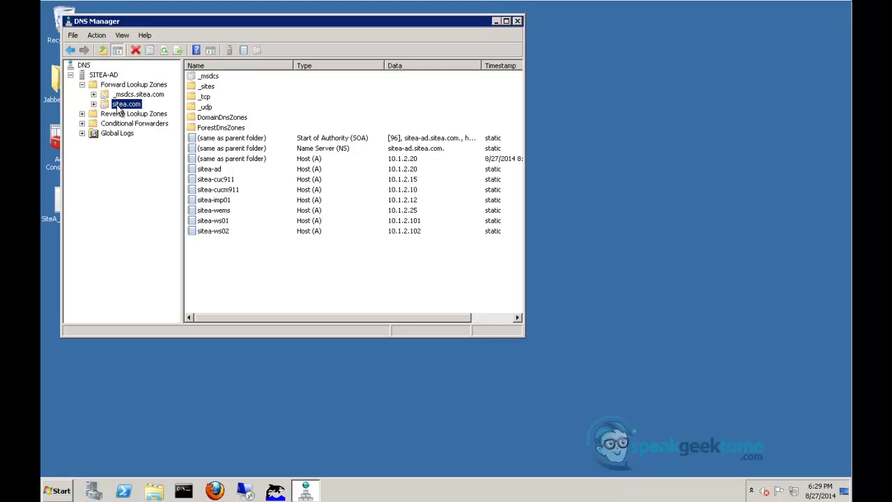
right_click(119, 112)
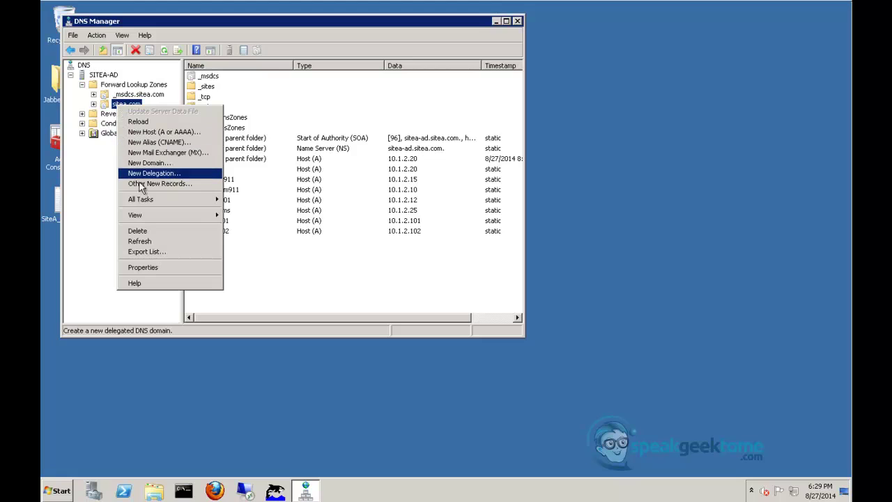
left_click(198, 184)
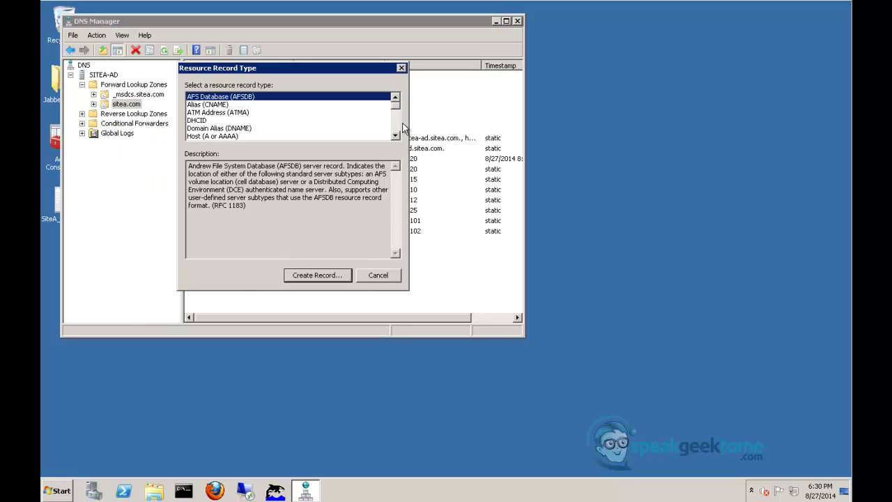
left_click_drag(397, 109, 397, 131)
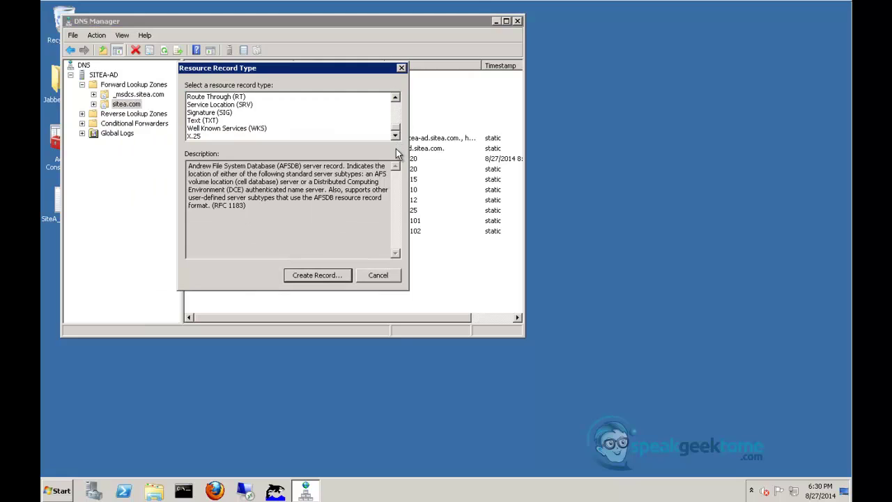
left_click(231, 106)
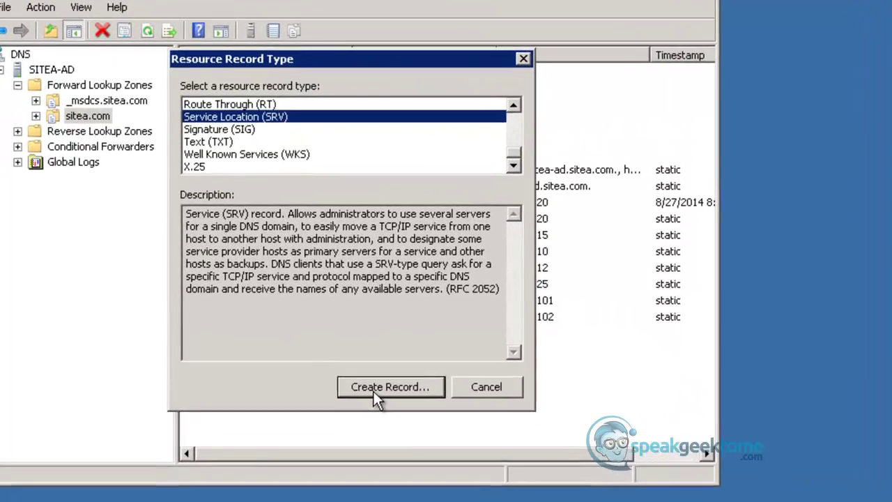
left_click(352, 346)
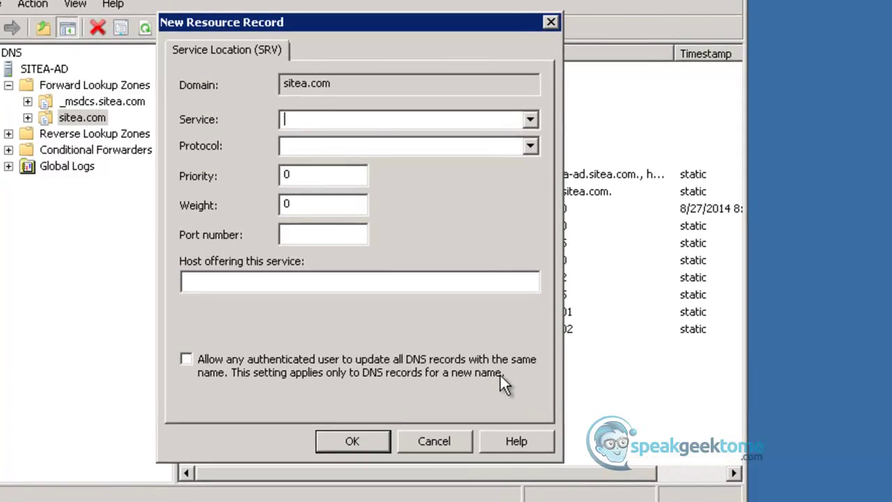
Create SRV record _xmpp-server, _tcp, port 5269, host sitea-imp01.sitea.com, then minimize DNS Manager
type("_xmpp-server")
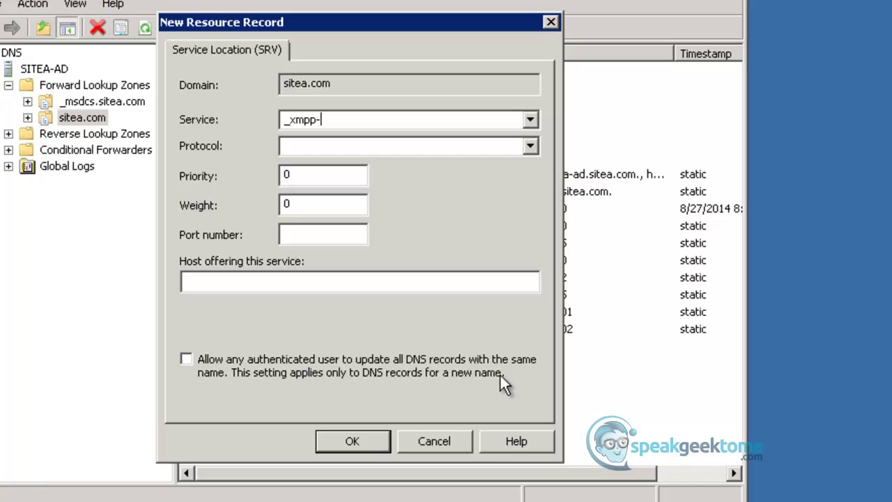
key("Tab")
type("_t")
key("Tab")
key("Tab")
key("Tab")
type("5269")
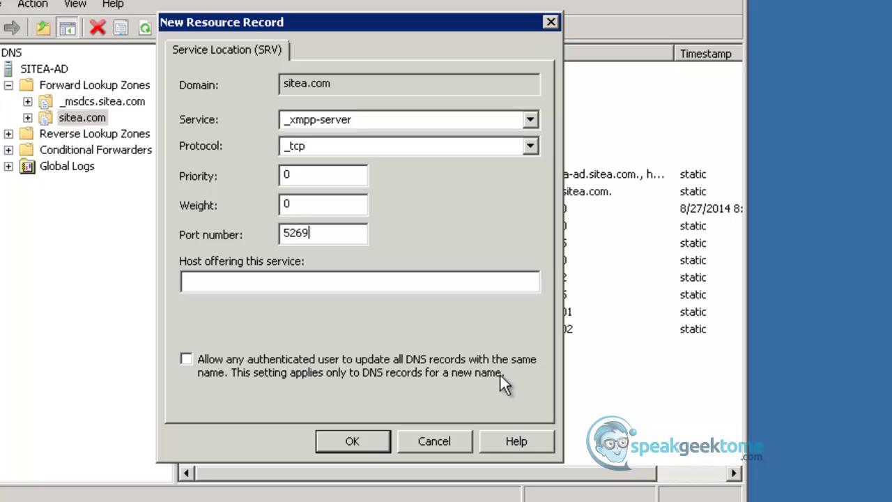
key("Tab")
type("sitea-imp01")
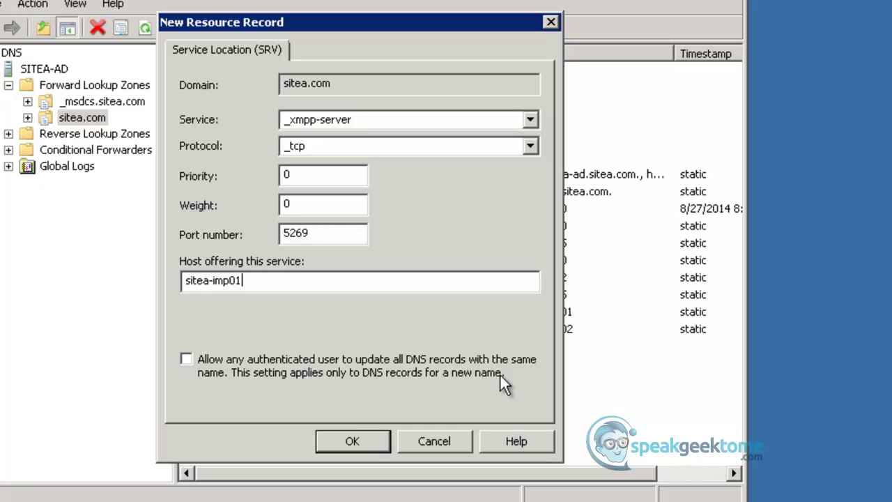
type(".sitea.com")
left_click(351, 440)
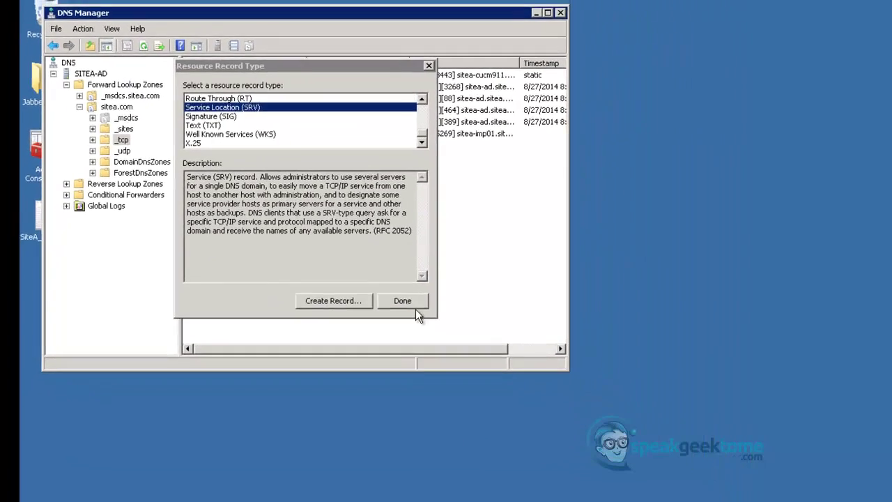
left_click(405, 302)
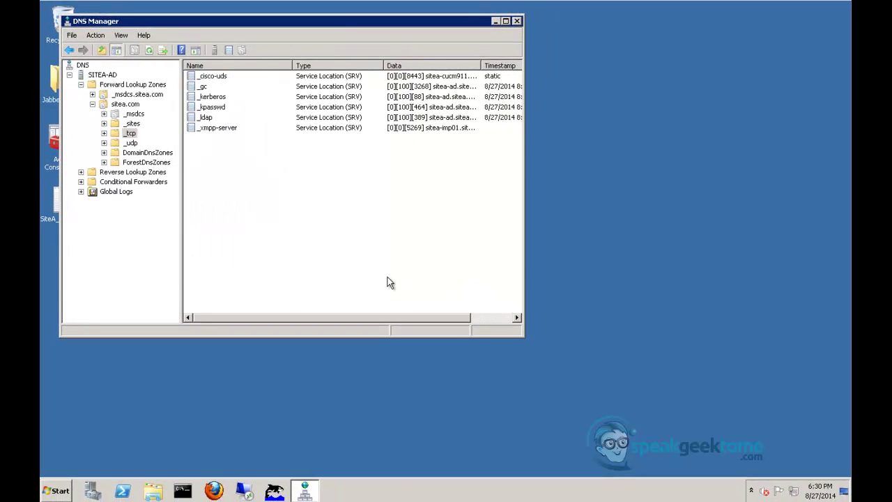
left_click(496, 22)
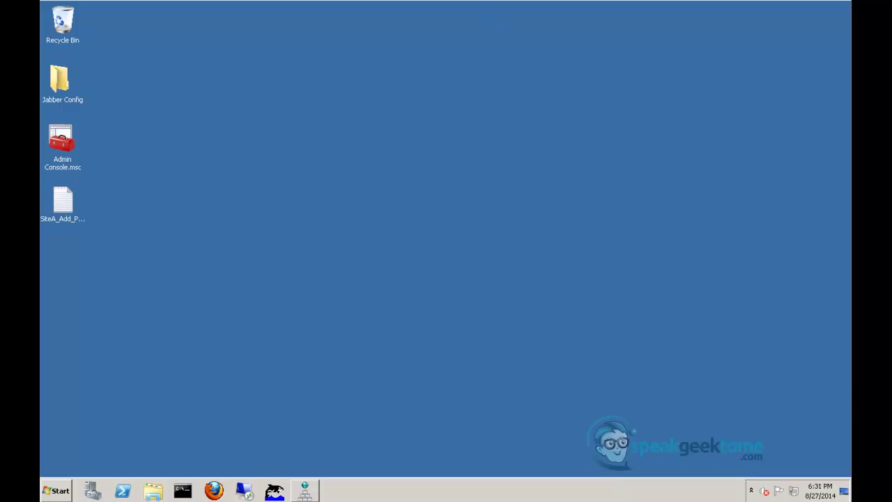
On SiteA-WS01, run nslookup with set type=srv and query _xmpp-server._tcp.sitea.com
left_click(317, 475)
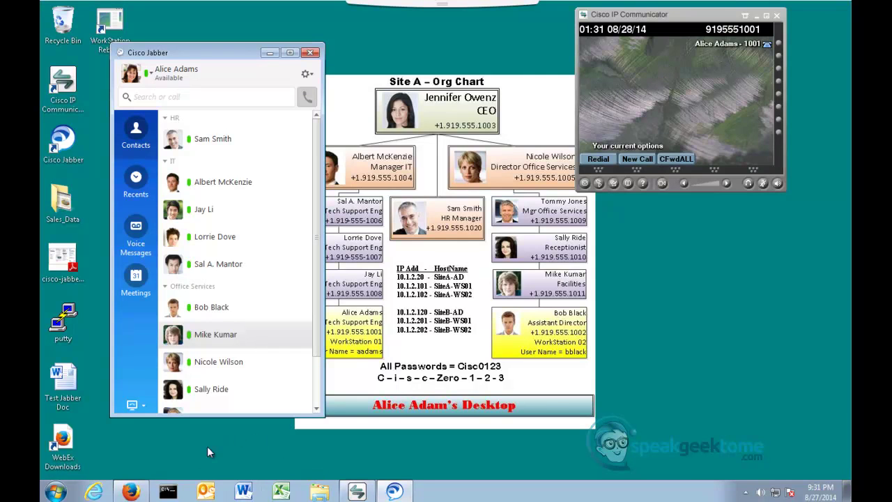
left_click(168, 492)
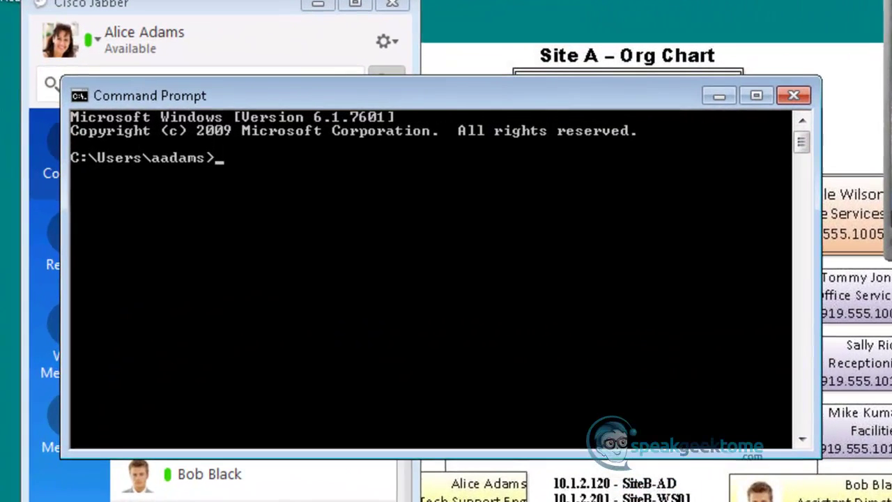
type("N")
key("BackSpace")
type("n")
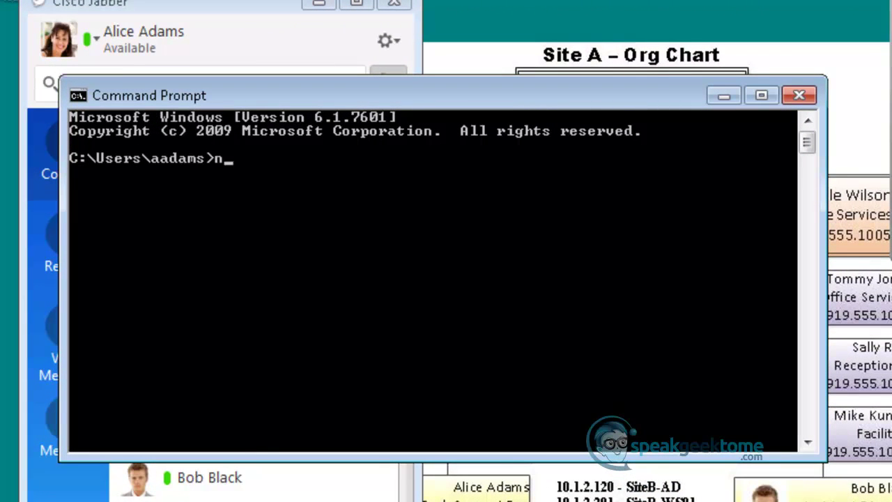
type("slookup")
key("Return")
type("s")
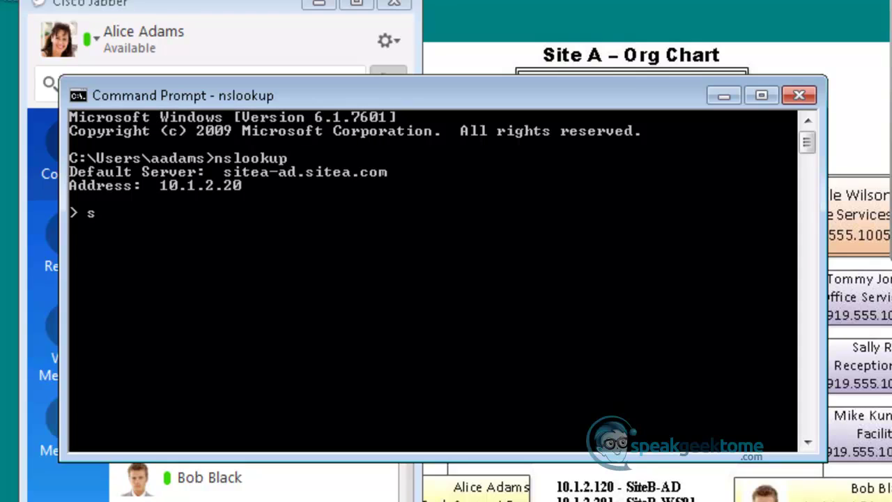
type("et type=srv")
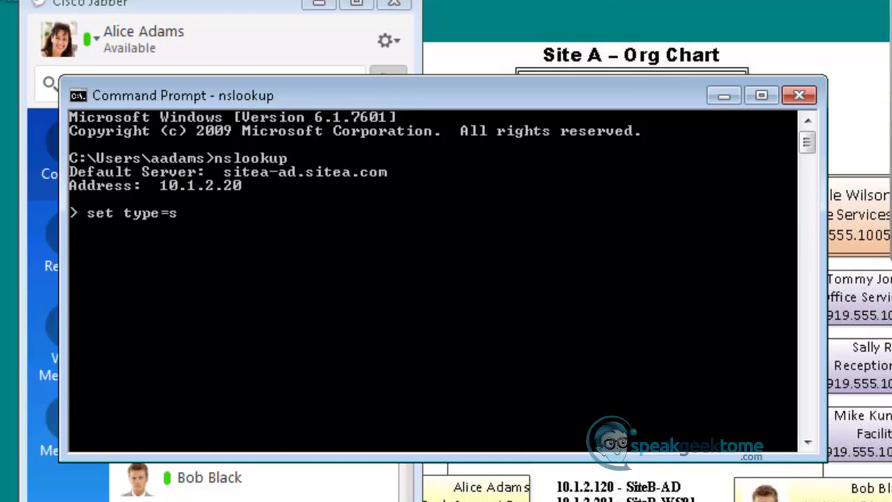
key("Return")
key("Return")
type("_xmpp")
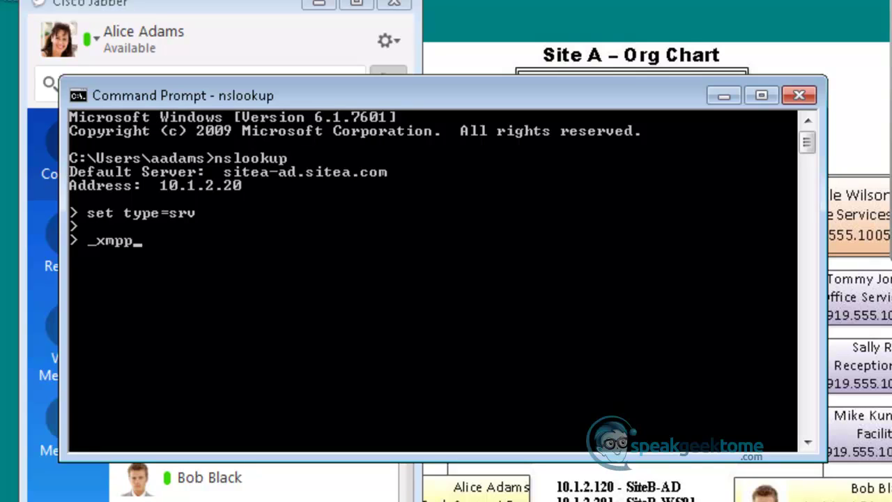
type("-server")
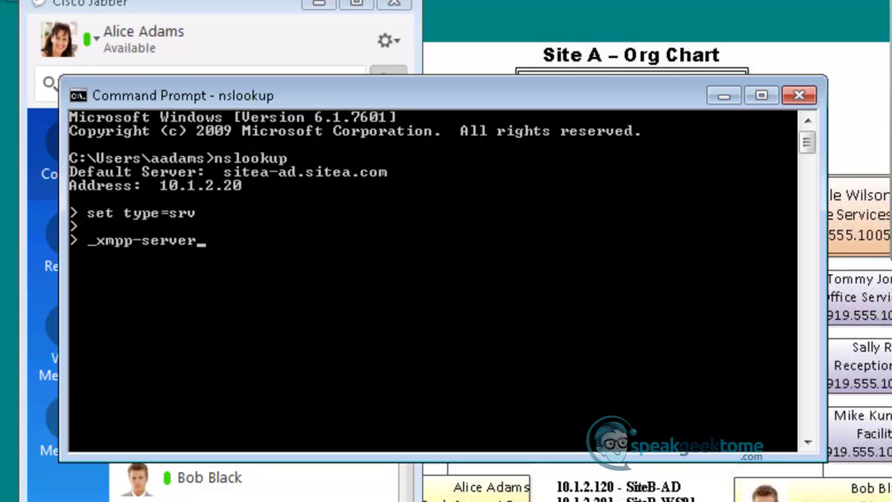
type("._tcp.sitea.com")
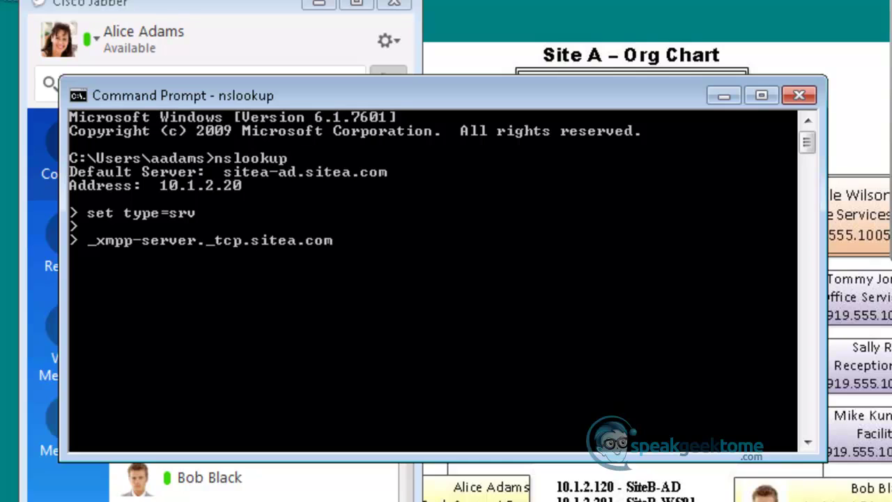
key("Return")
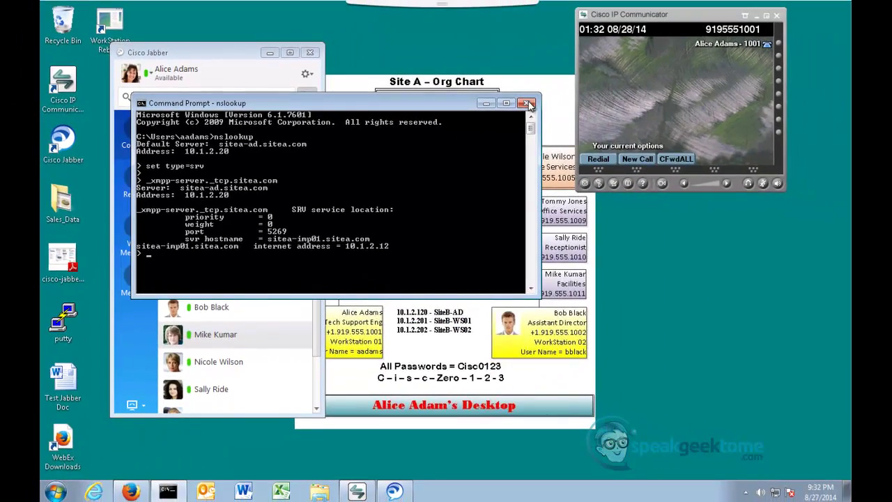
On SiteA-AD, restore DNS Manager and ping siteb-imp911.siteb.com from an admin prompt
left_click(528, 104)
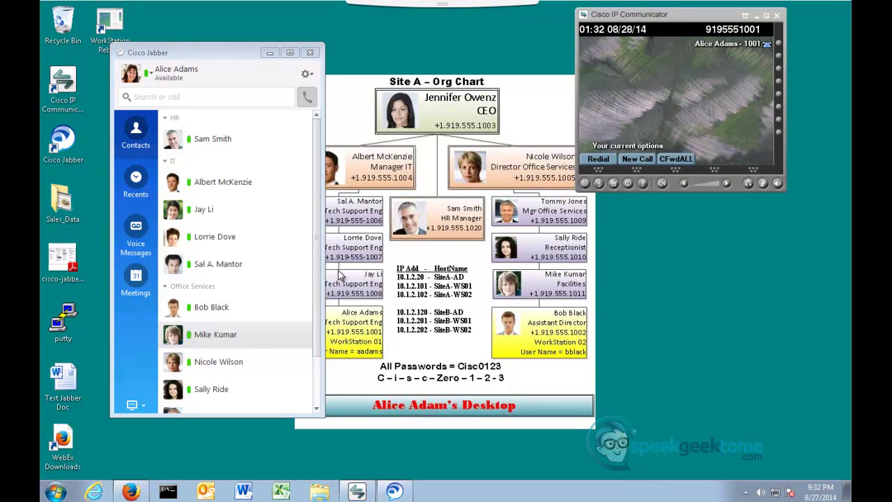
mouse_move(245, 488)
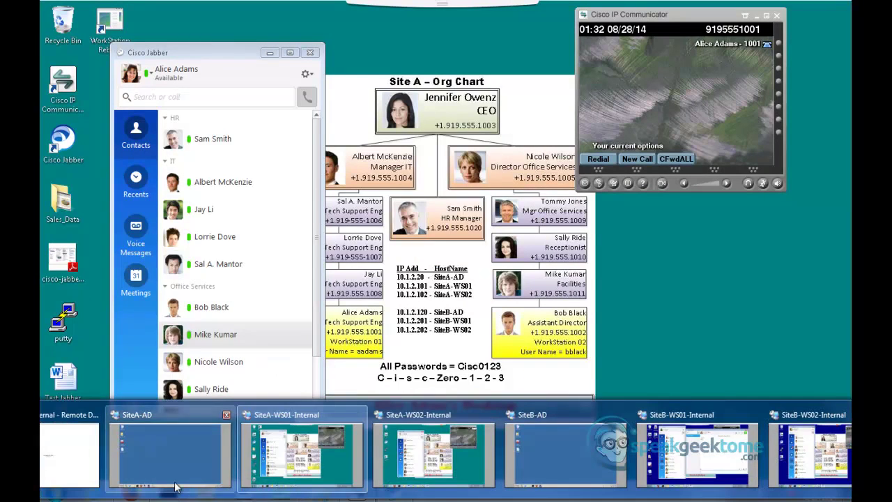
left_click(175, 455)
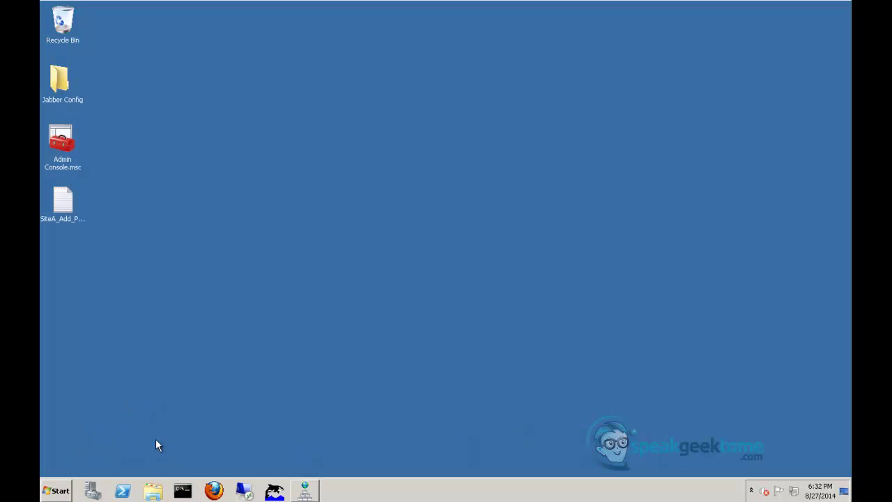
left_click(305, 490)
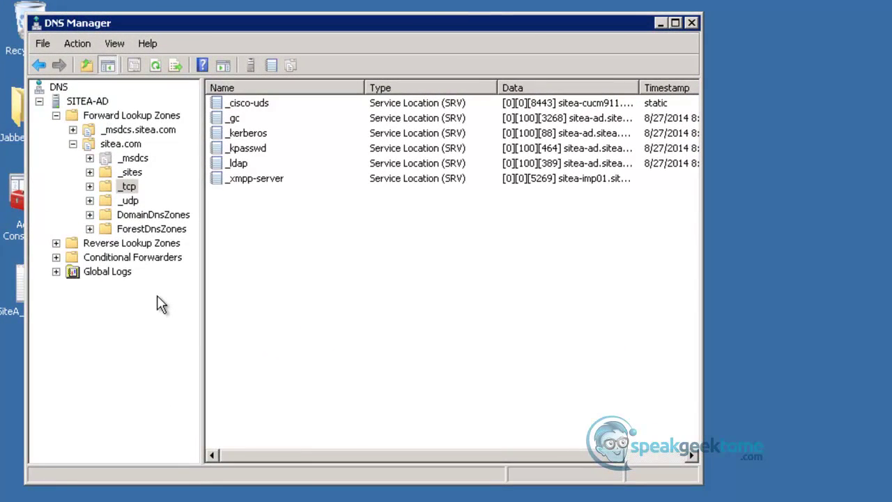
left_click(209, 498)
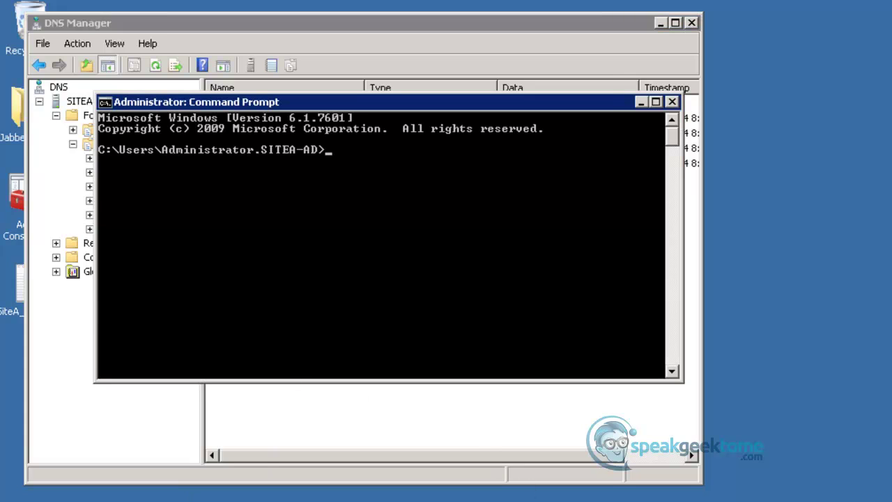
type("ping siteb-imp")
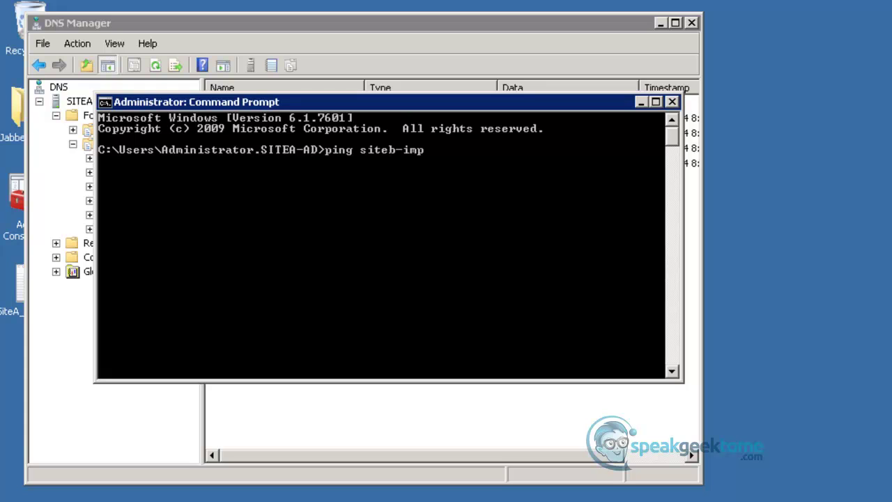
type("911.siteb.com")
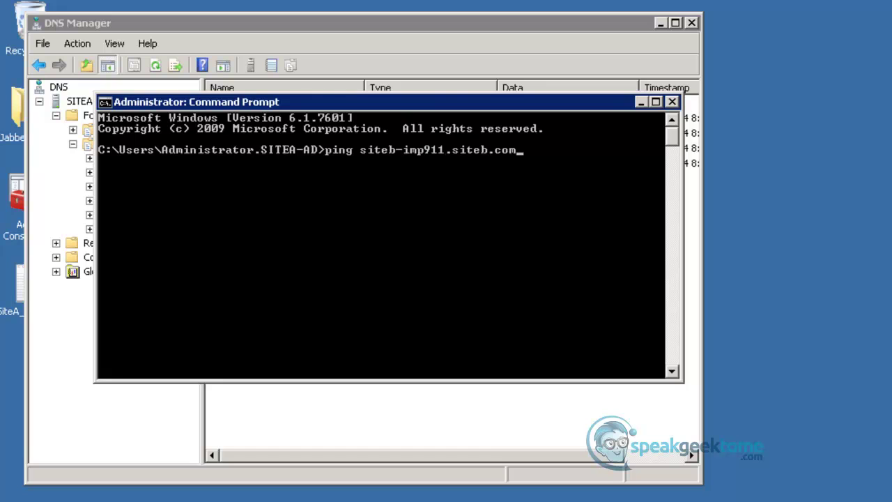
key("Return")
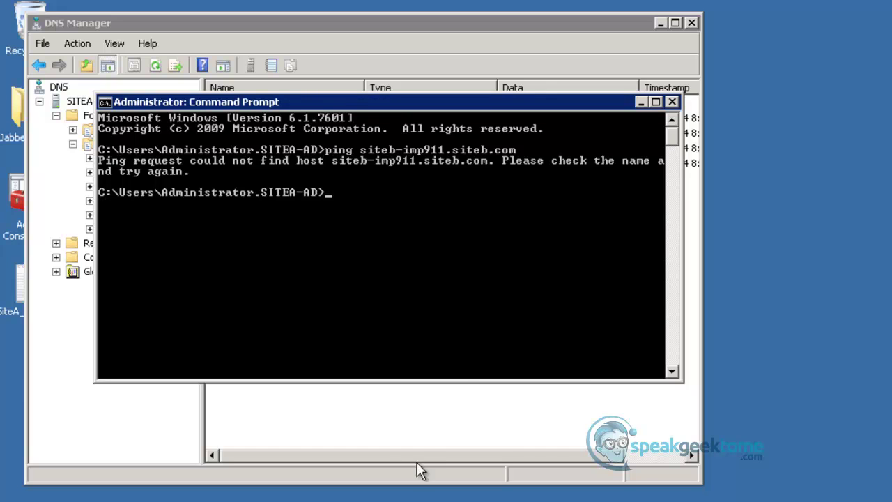
left_click(403, 430)
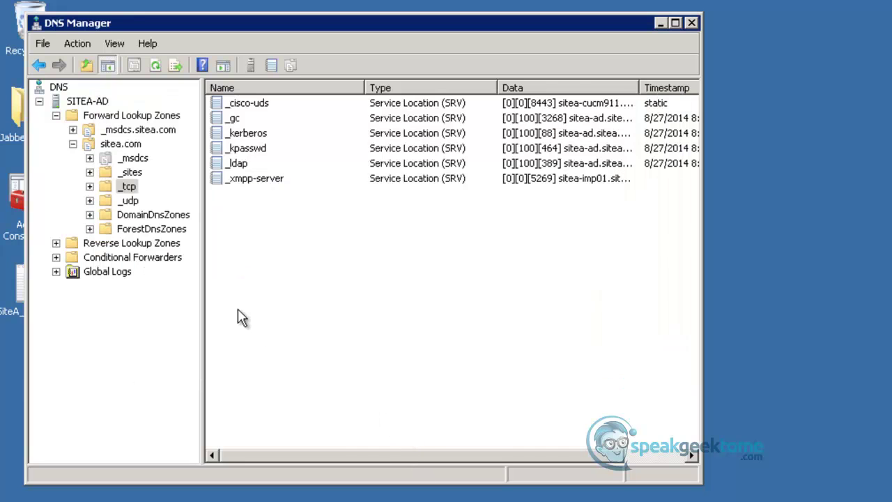
Start a new conditional forwarder for siteb.com with master server 10.1.2.120
left_click(134, 257)
right_click(133, 257)
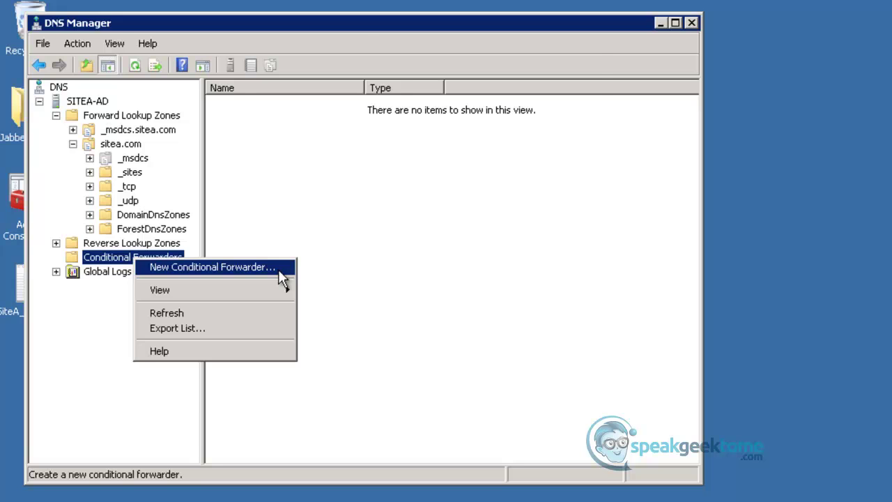
left_click(279, 268)
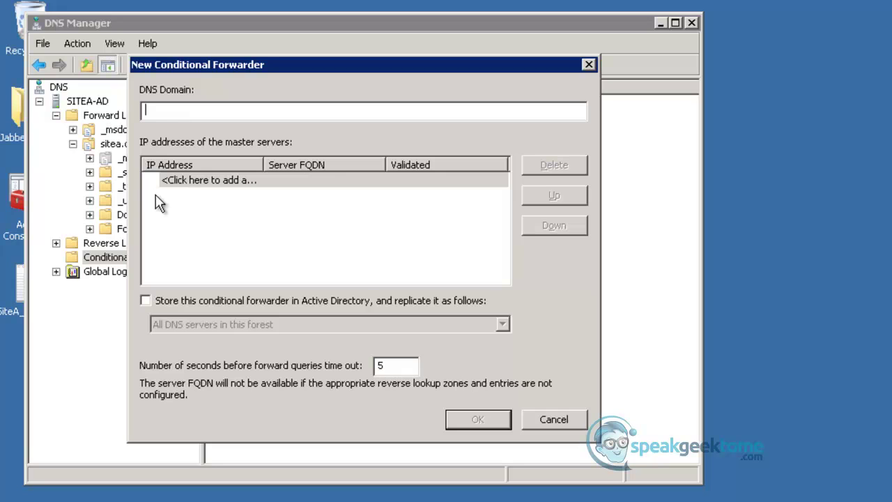
type("siteb.com")
left_click(202, 180)
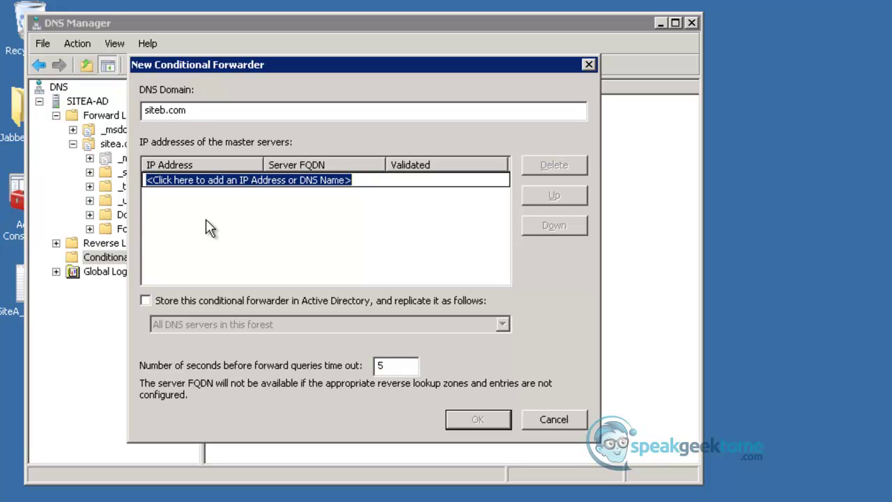
type("10")
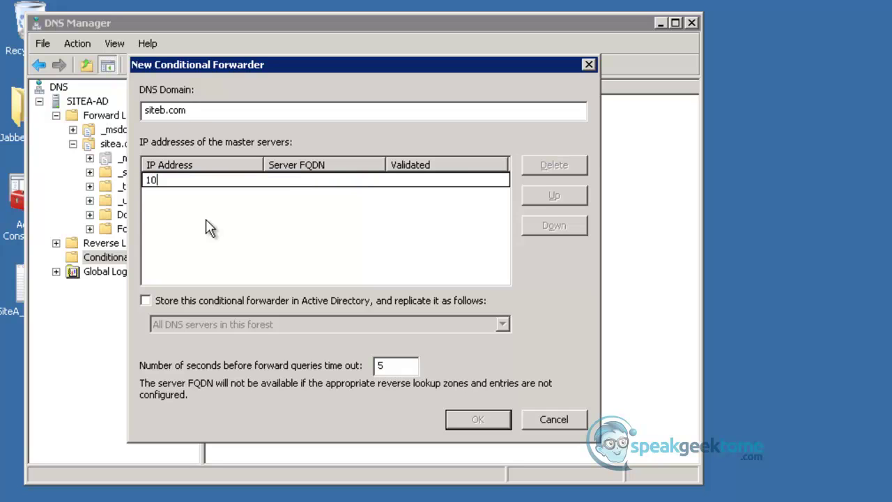
type(".1.2.120")
Store the forwarder in Active Directory, replicated to all DNS servers in the forest, and create it
left_click(151, 301)
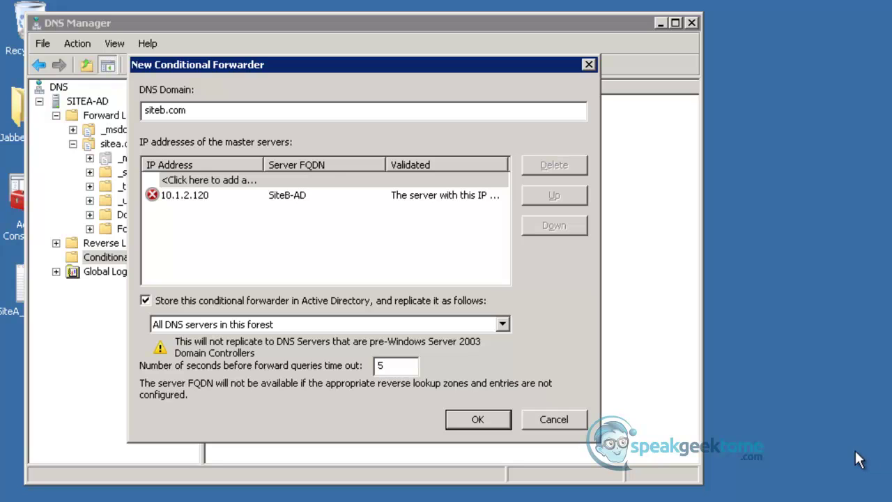
left_click(503, 326)
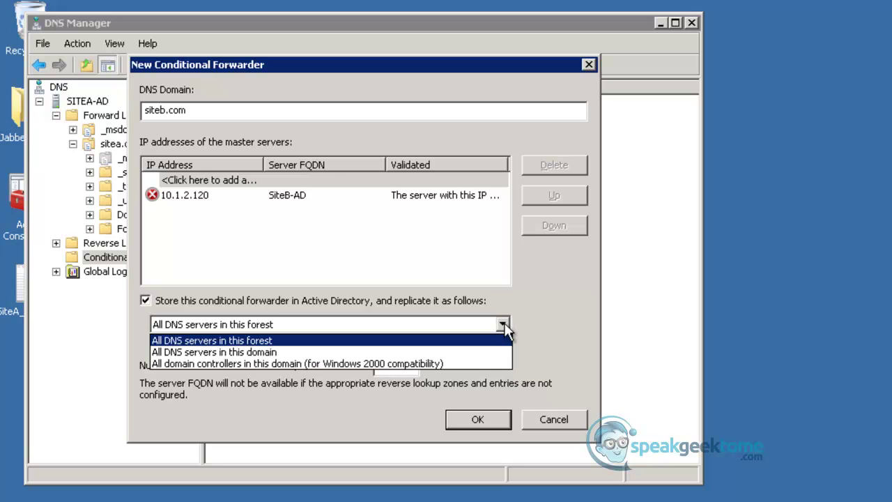
left_click(503, 340)
left_click(486, 417)
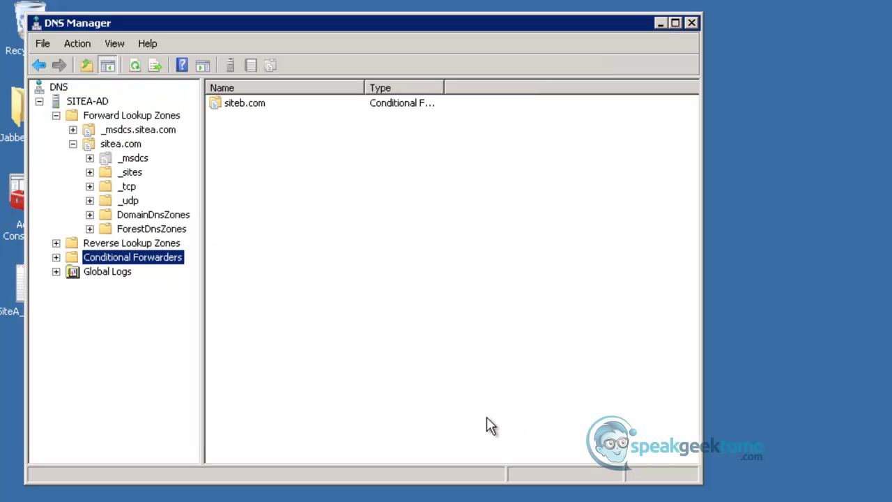
Close DNS Manager and rerun the ping to siteb-imp911.siteb.com
left_click(692, 22)
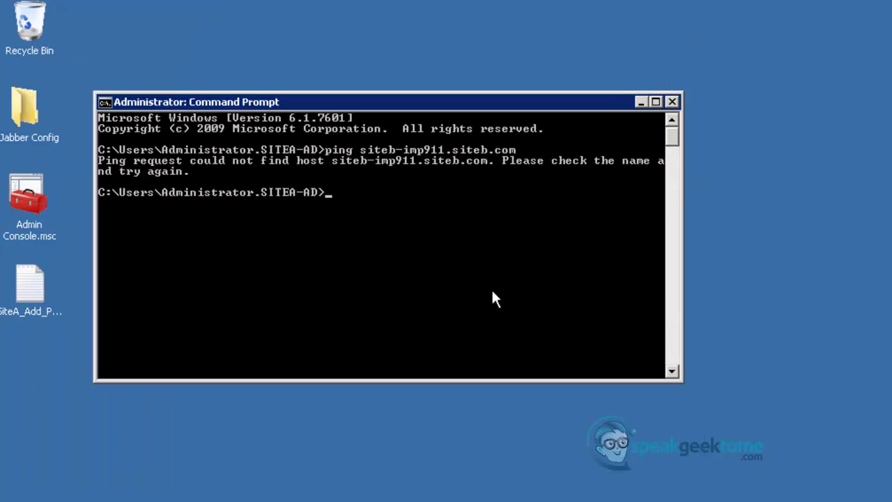
key("Up")
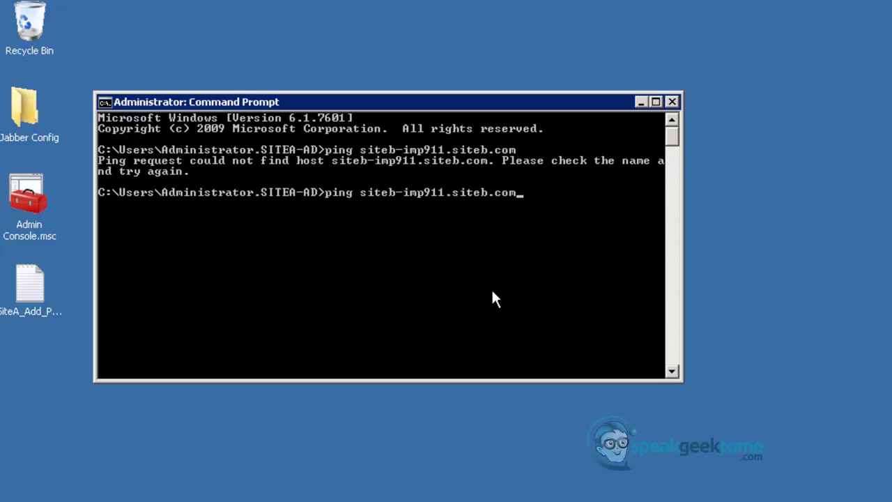
key("Return")
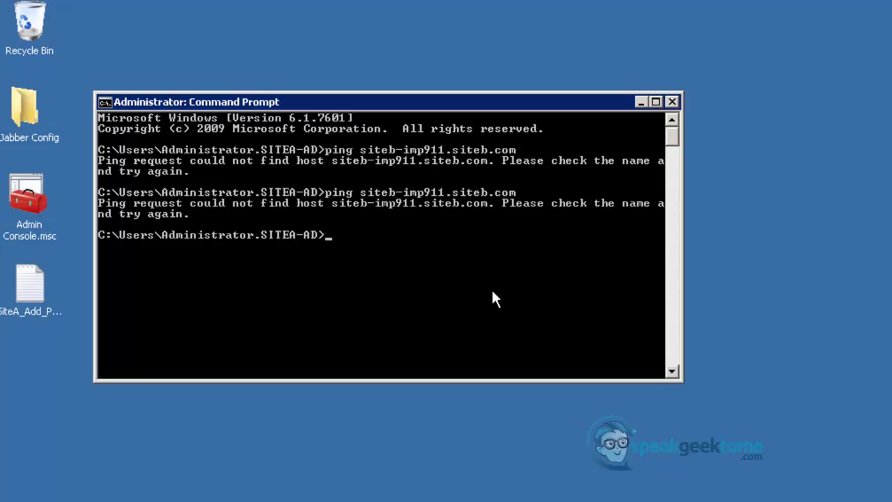
Run ipconfig /flushdns, ping siteb-imp911.siteb.com again, then close the console
type("ipconfig /flu")
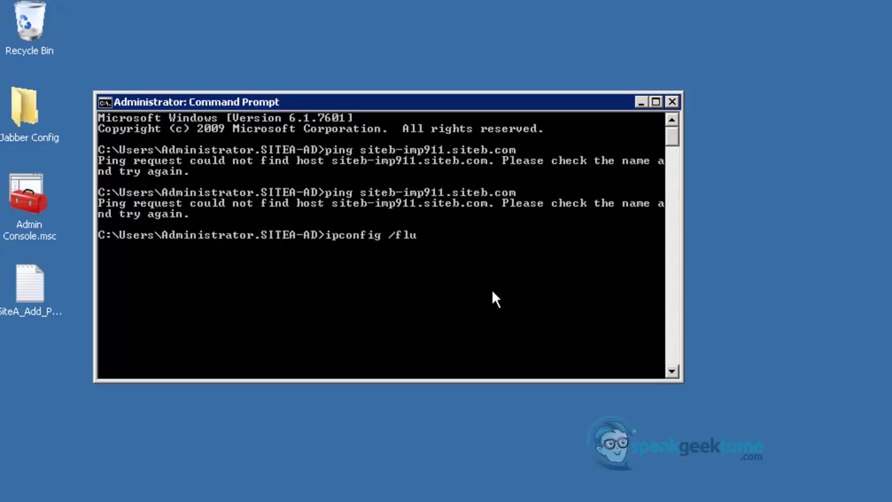
type("shdns")
key("Return")
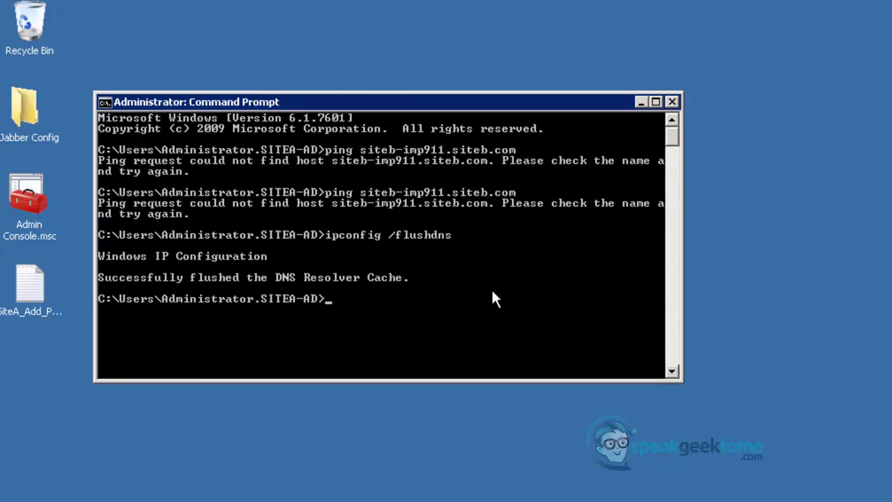
key("Up")
key("Up")
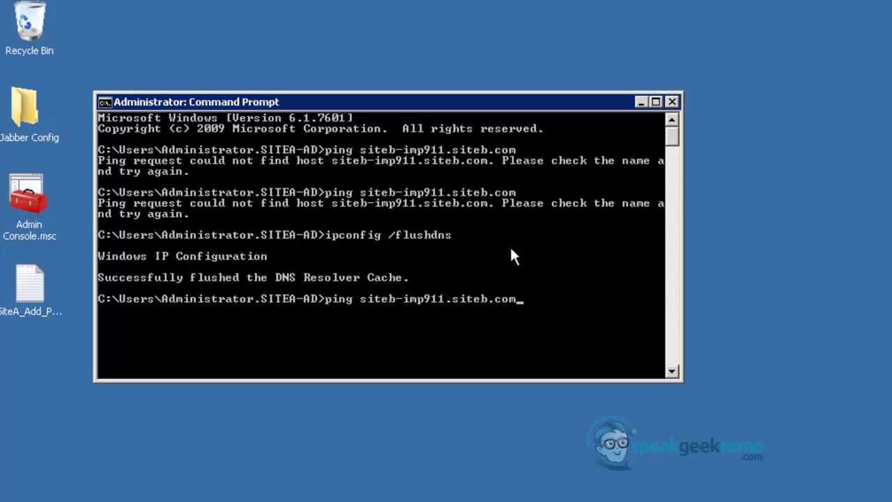
key("Return")
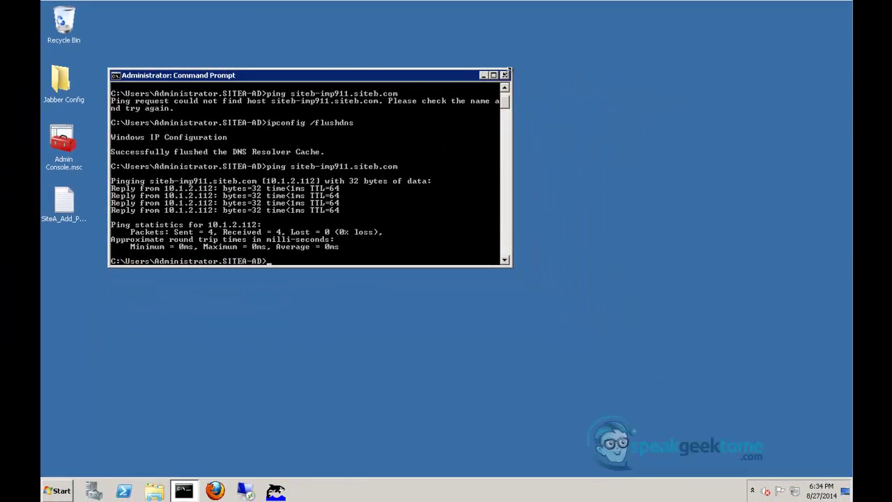
key("alt+F4")
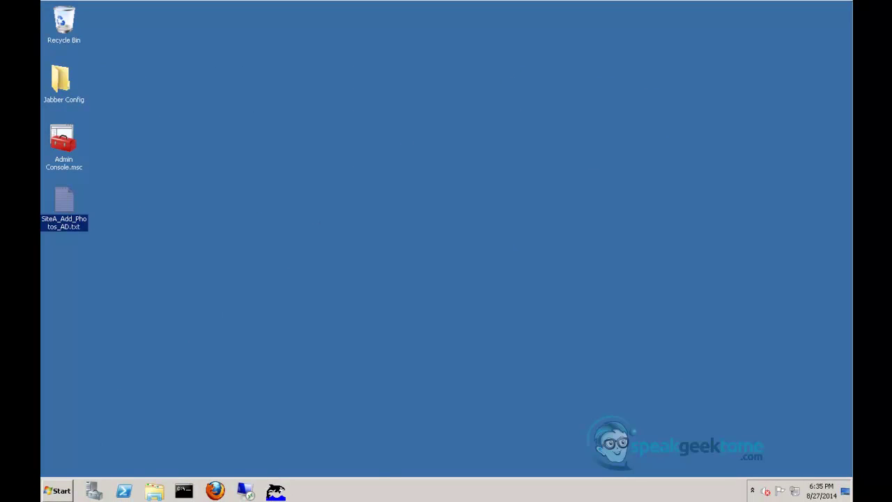
In Firefox, open Presence > Inter-Domain Federation > XMPP Federation > Settings in IM and Presence Administration
mouse_move(214, 491)
left_click(289, 482)
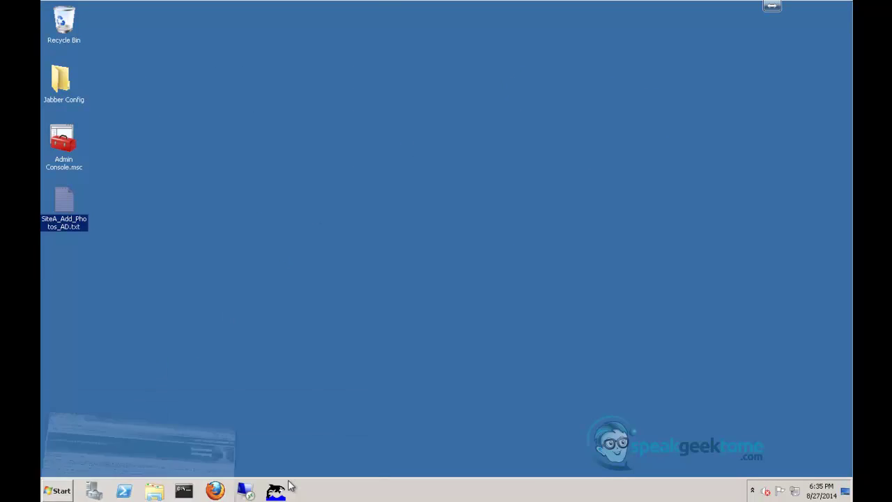
left_click(239, 24)
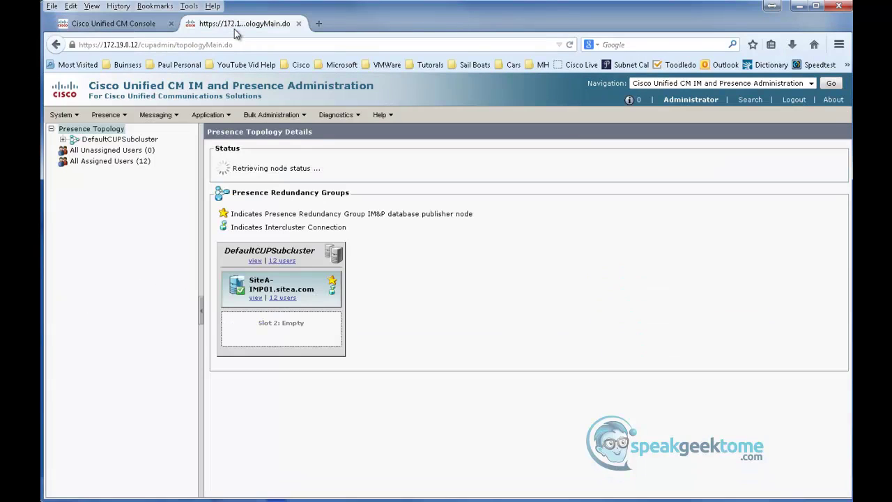
left_click(107, 119)
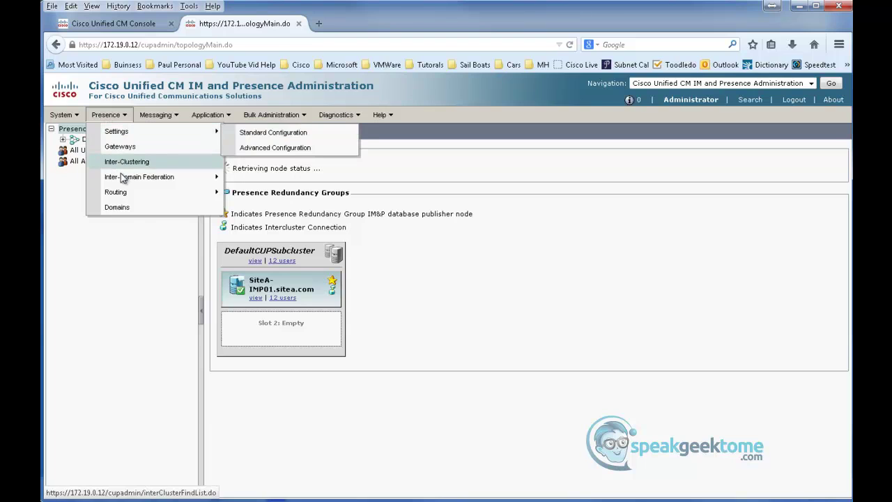
mouse_move(126, 180)
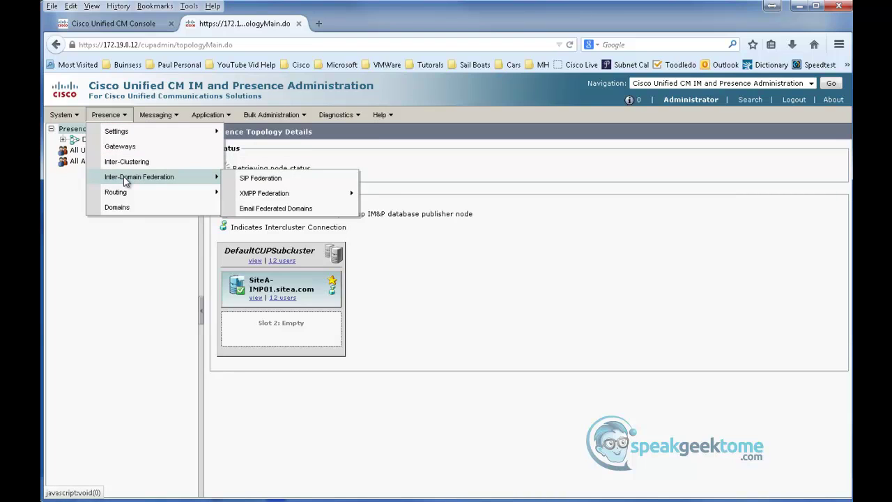
mouse_move(269, 198)
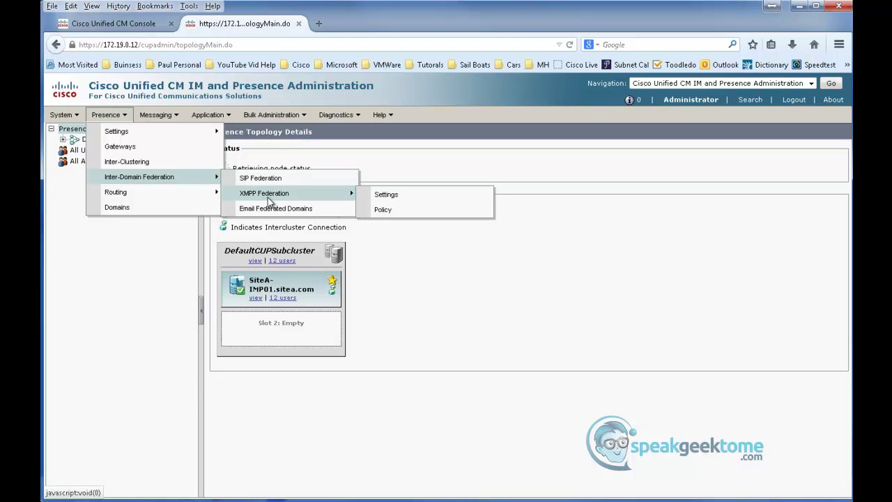
left_click(388, 196)
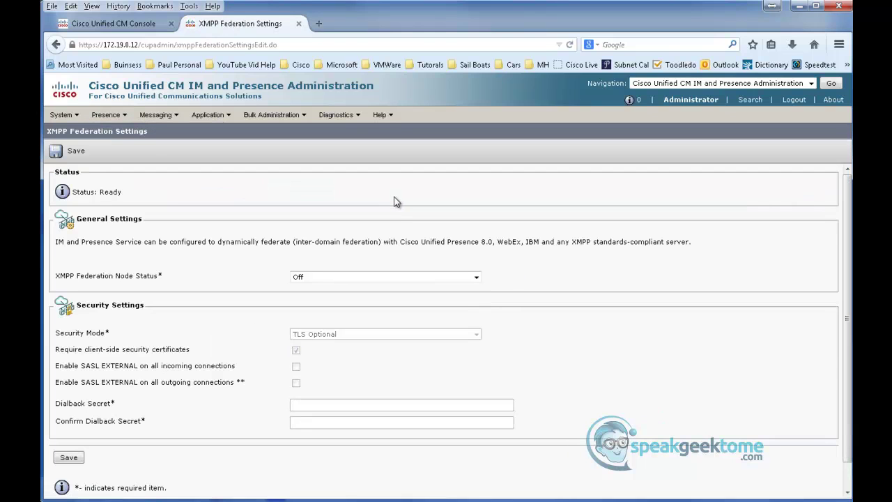
Set Node Status On, Security Mode No TLS, enter and confirm the dialback secret, and save
left_click(392, 279)
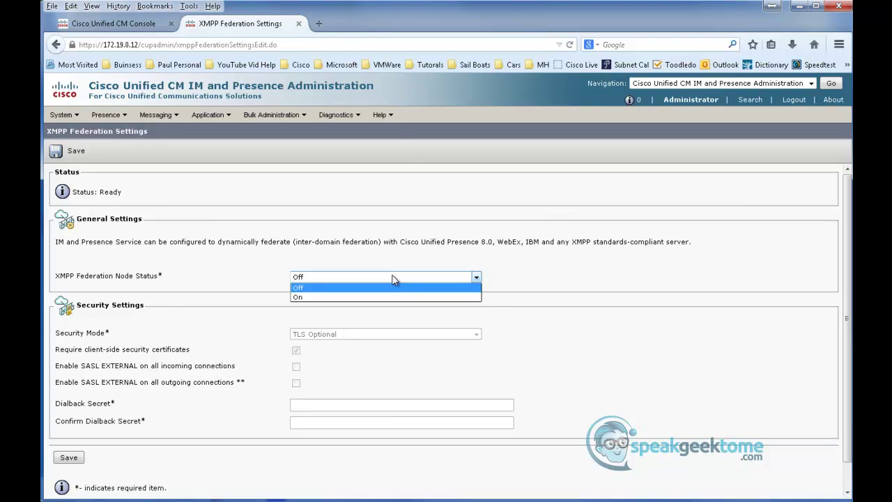
left_click(389, 298)
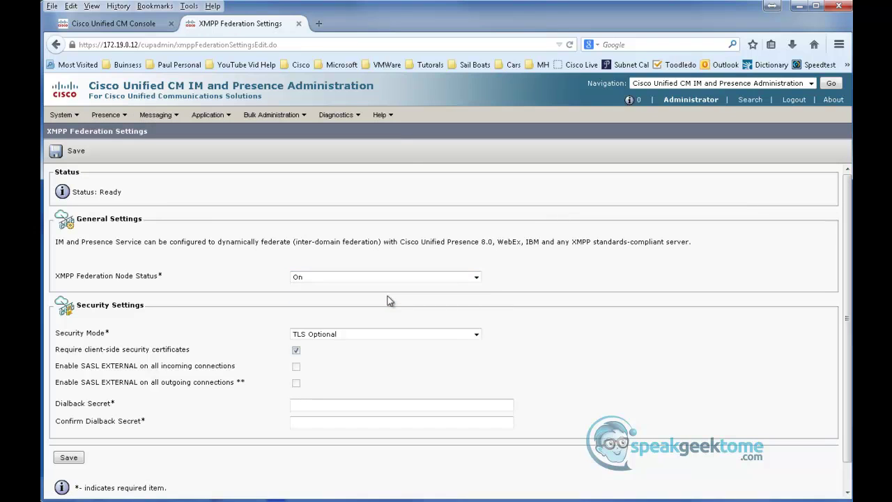
left_click(355, 334)
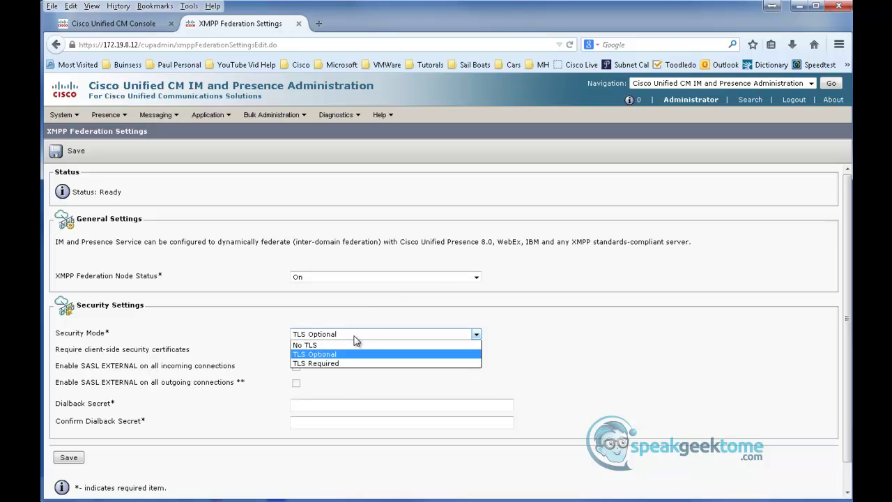
left_click(353, 345)
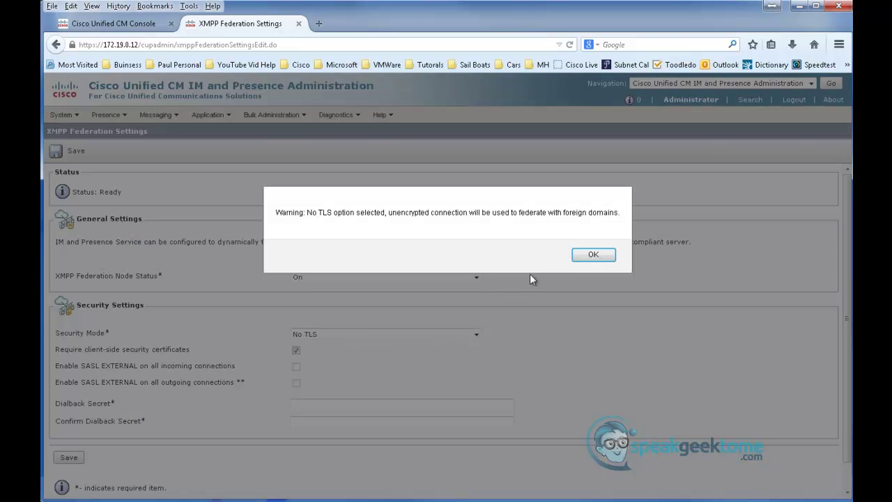
left_click(590, 255)
left_click(324, 406)
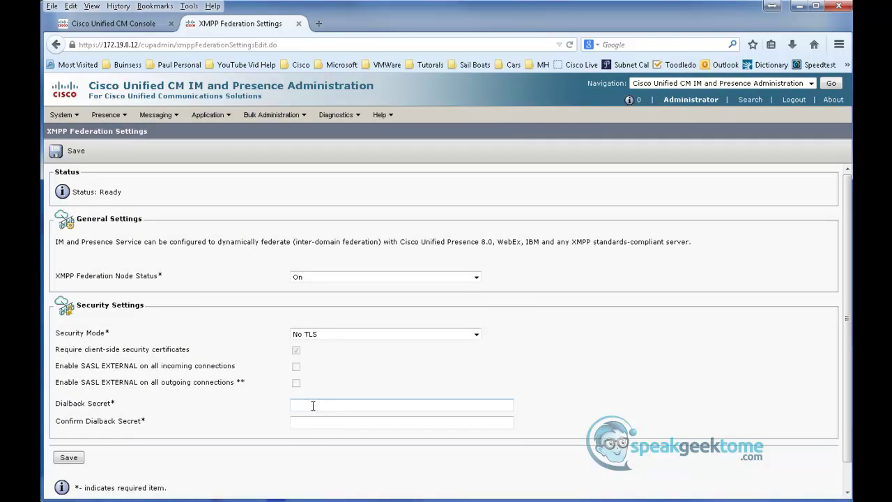
type("password")
key("Tab")
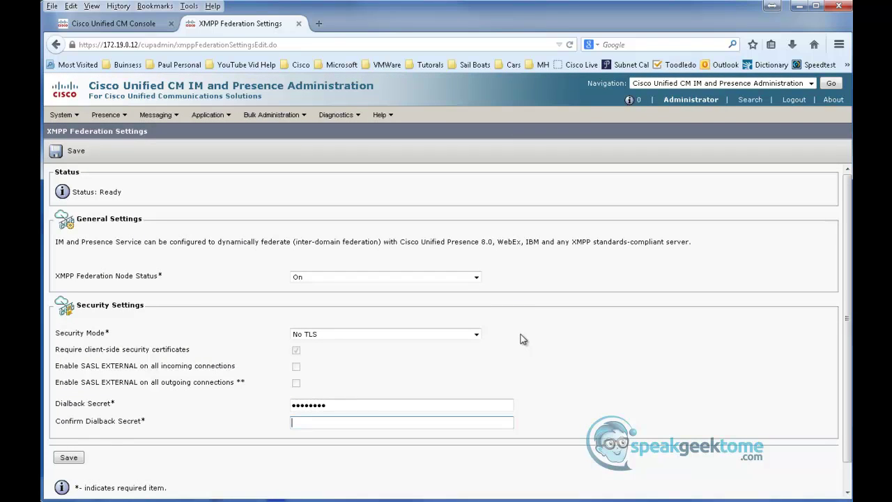
type("password")
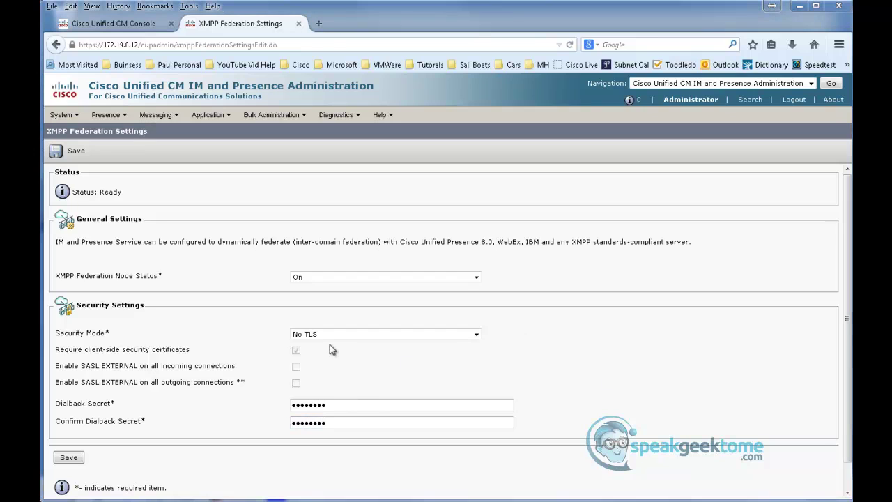
left_click(73, 458)
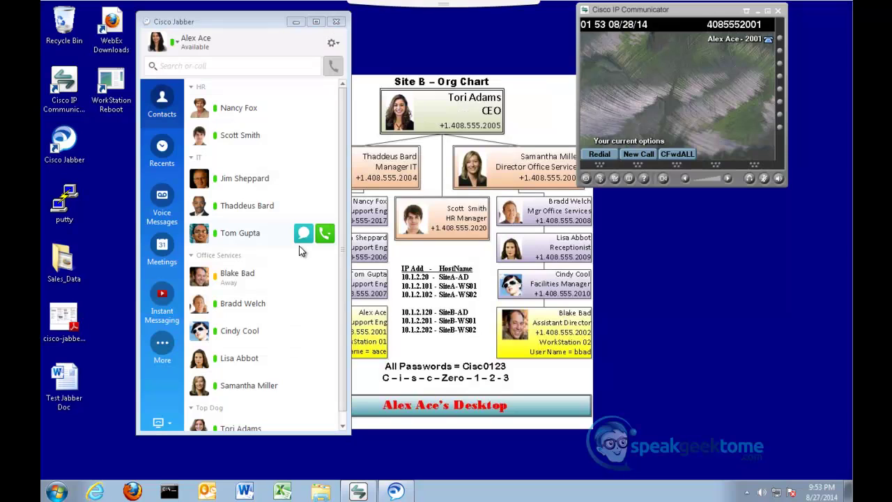
Search Jabber for 'alice' and add the Site A user as a contact
left_click(200, 65)
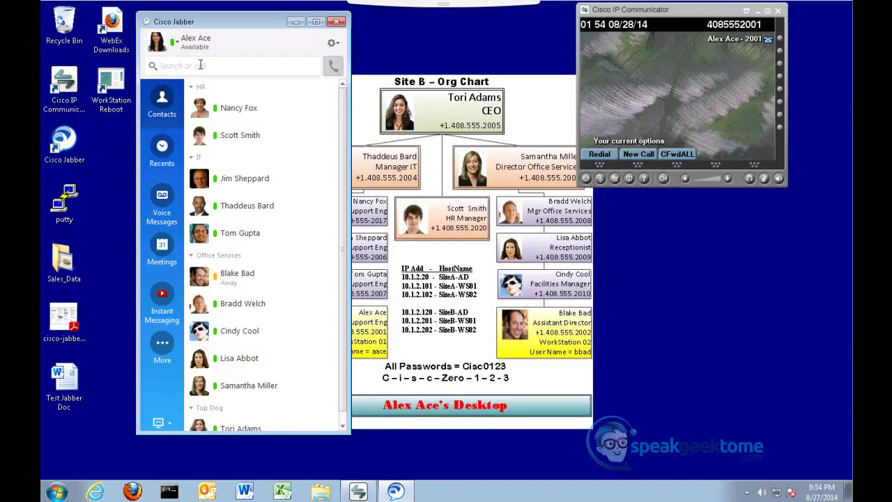
type("alice")
left_click(200, 65)
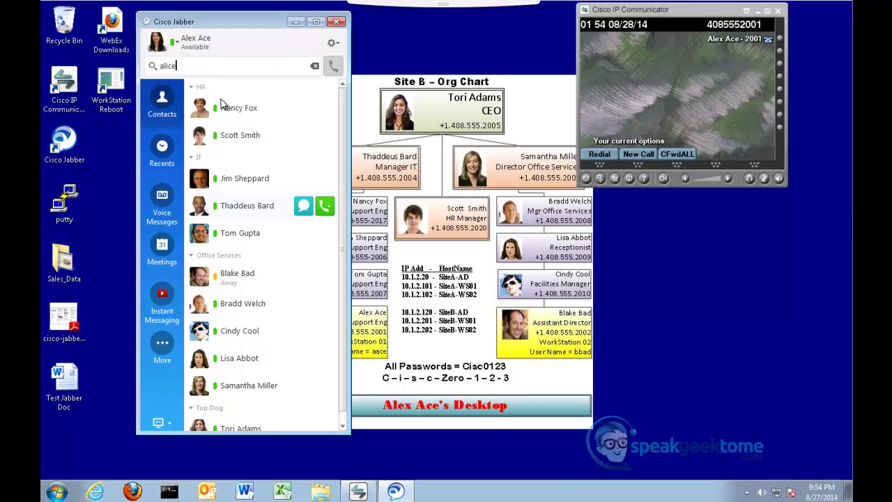
left_click(198, 65)
mouse_move(262, 120)
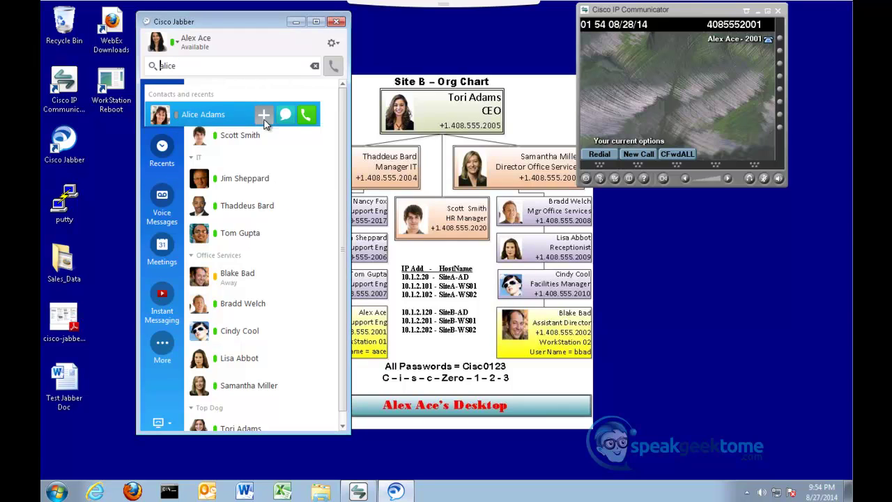
left_click(263, 117)
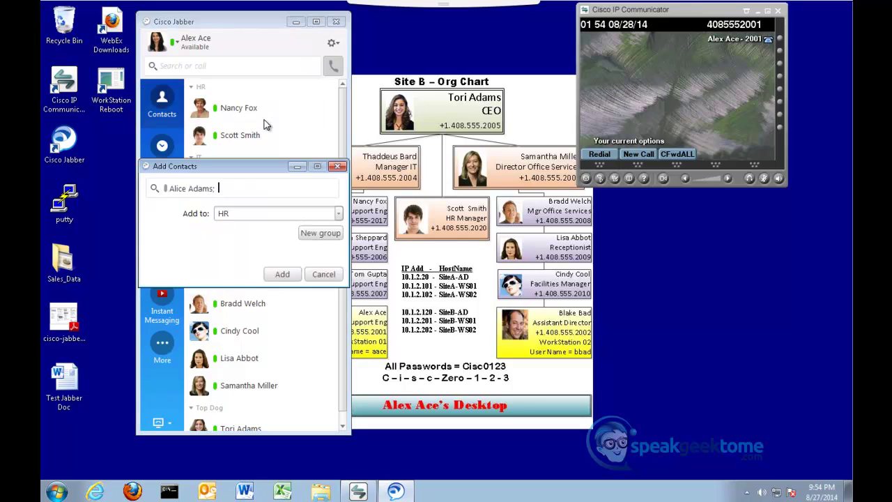
Create a 'Site A' group, add the contact to it, and open a chat with her
left_click(316, 234)
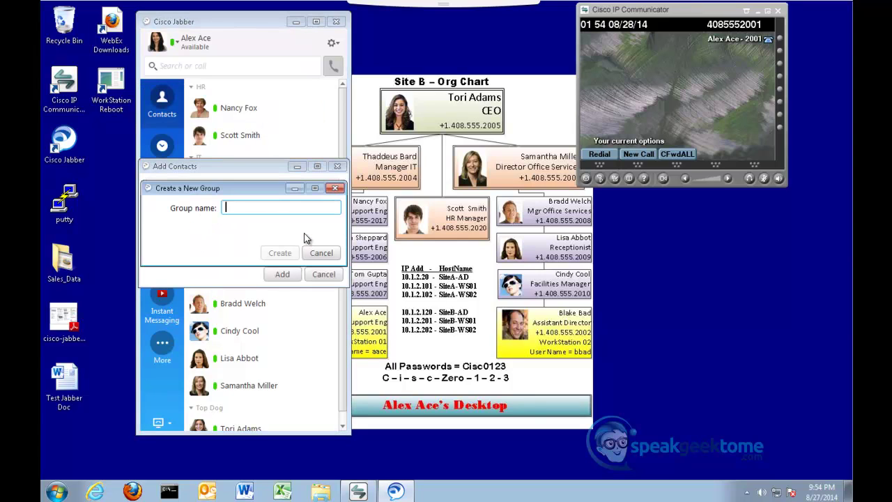
type("Site A")
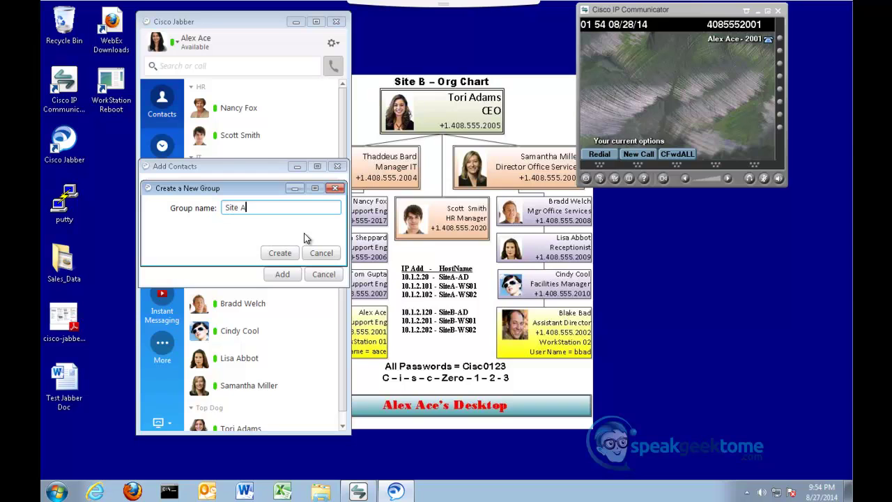
left_click(292, 253)
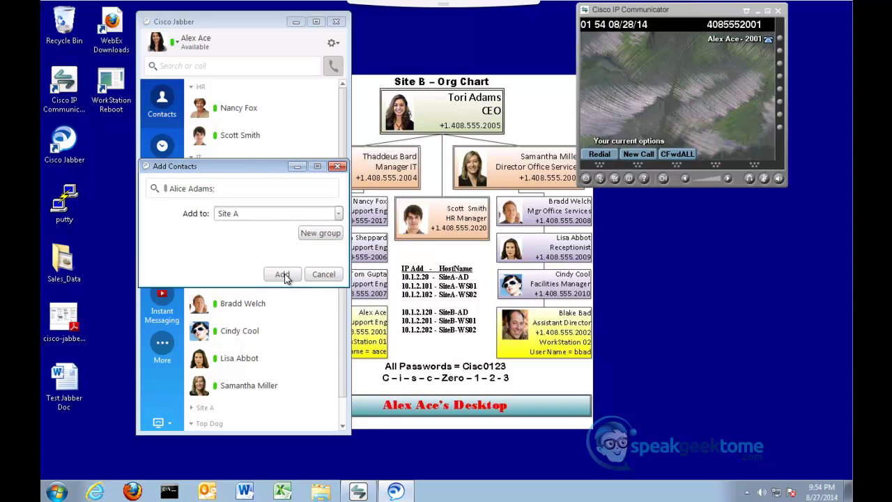
left_click(284, 276)
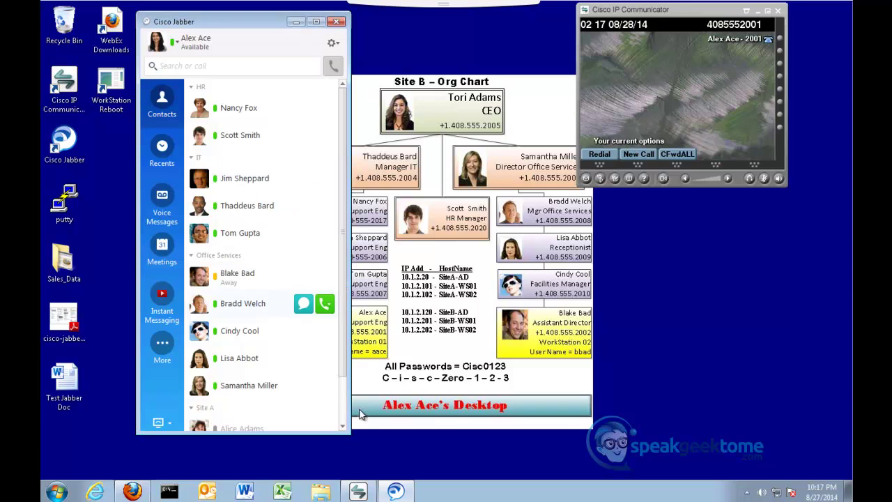
scroll(357, 431, "down", 2)
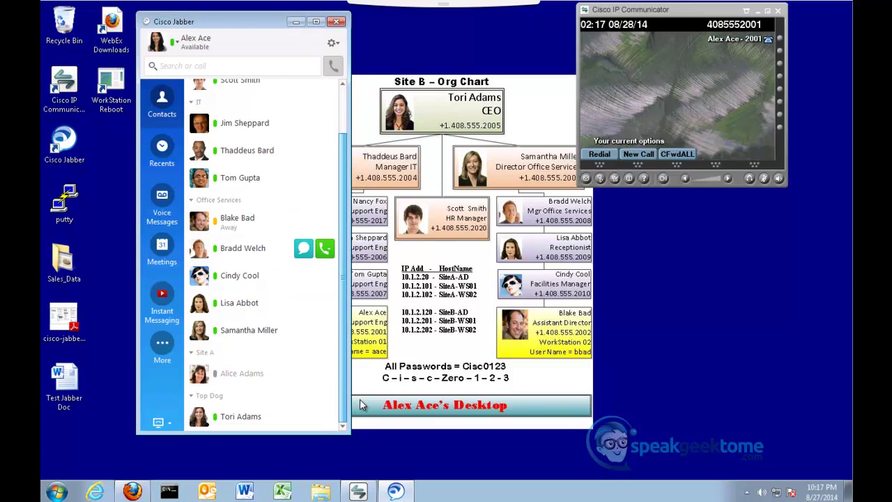
double_click(245, 377)
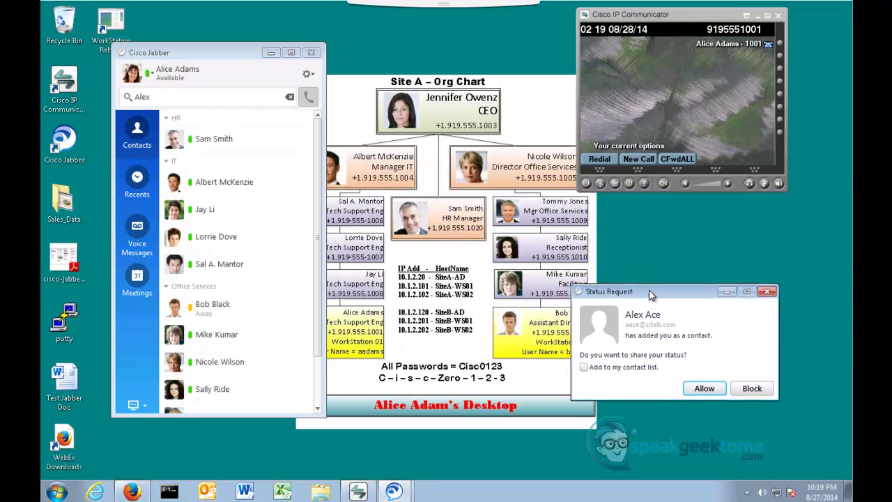
In the status request, add the requester to contacts under a new 'Site B' group
left_click_drag(637, 289, 678, 295)
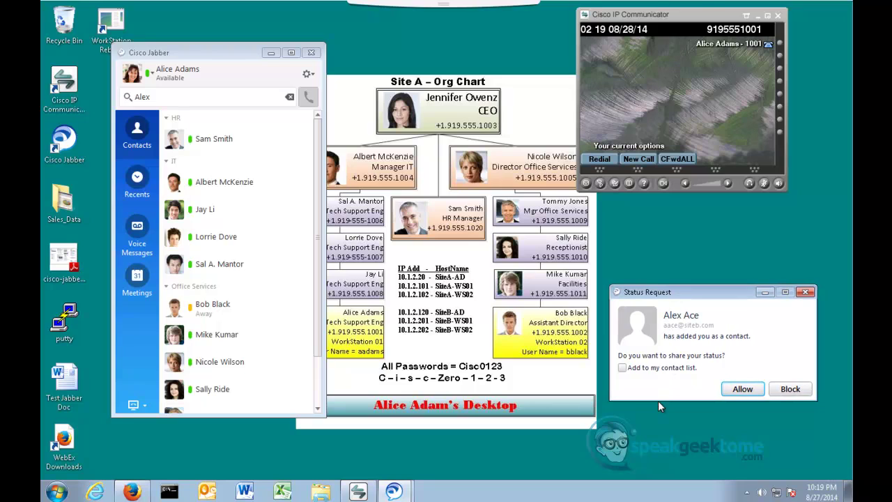
left_click(623, 368)
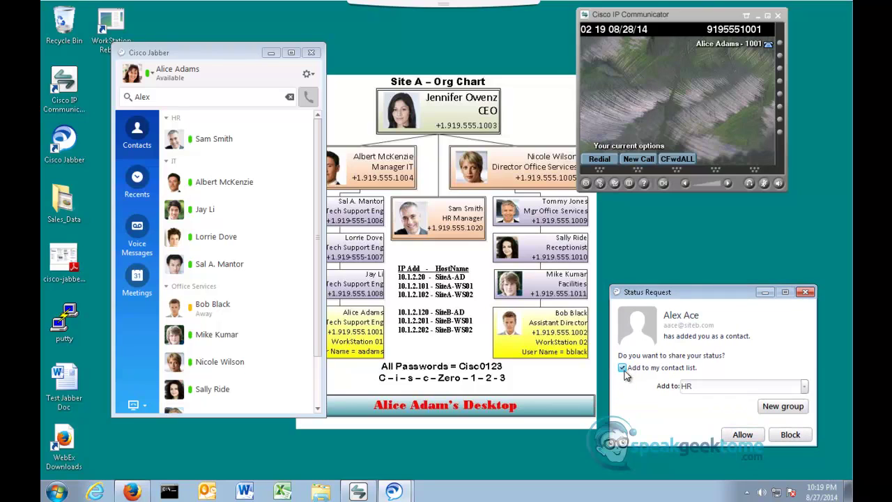
left_click(781, 412)
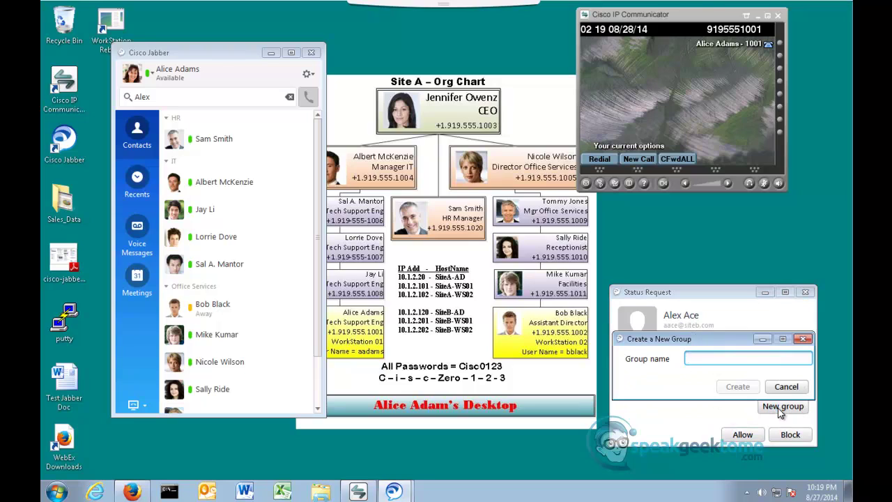
type("HR")
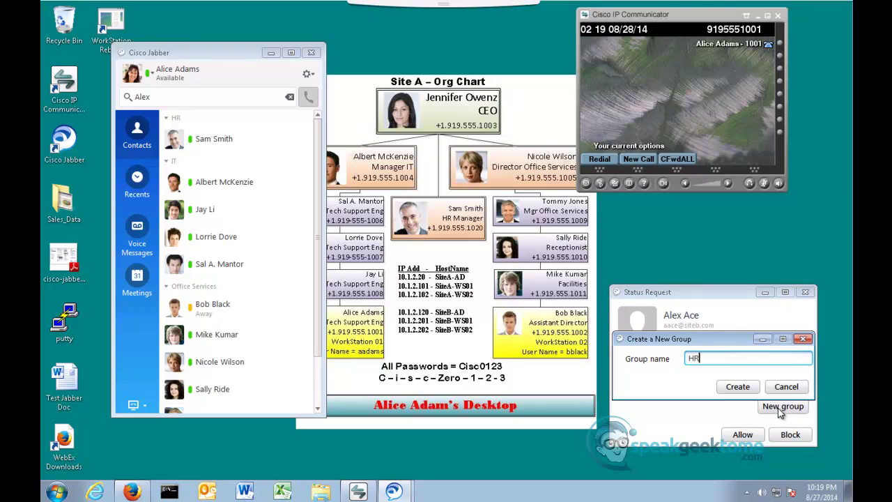
key("BackSpace")
key("BackSpace")
type("Site B")
left_click(739, 387)
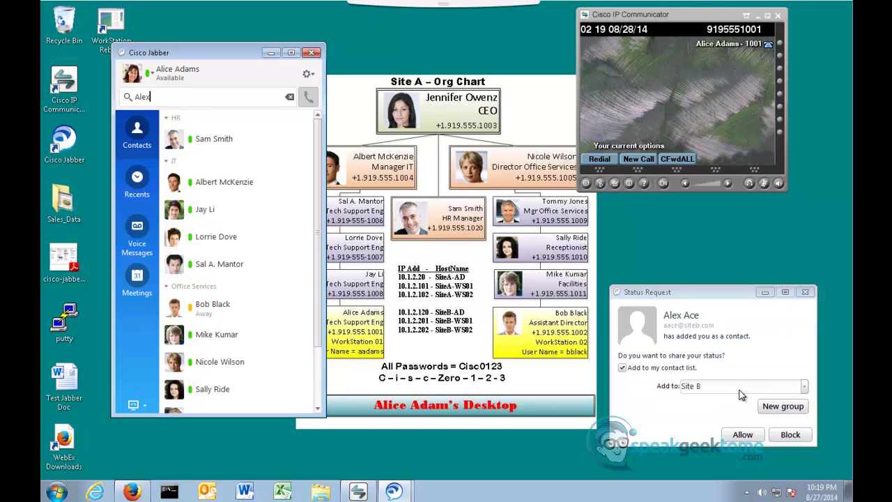
Allow the Site B user to see your availability status
left_click(741, 435)
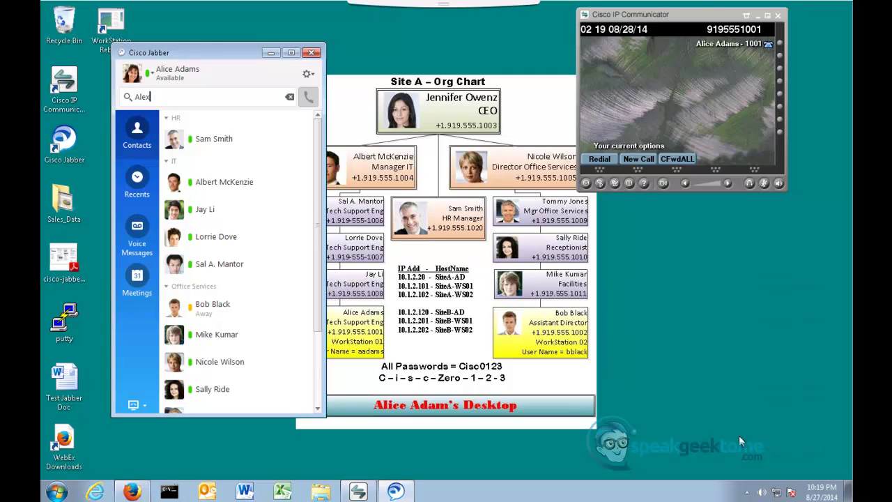
mouse_move(315, 312)
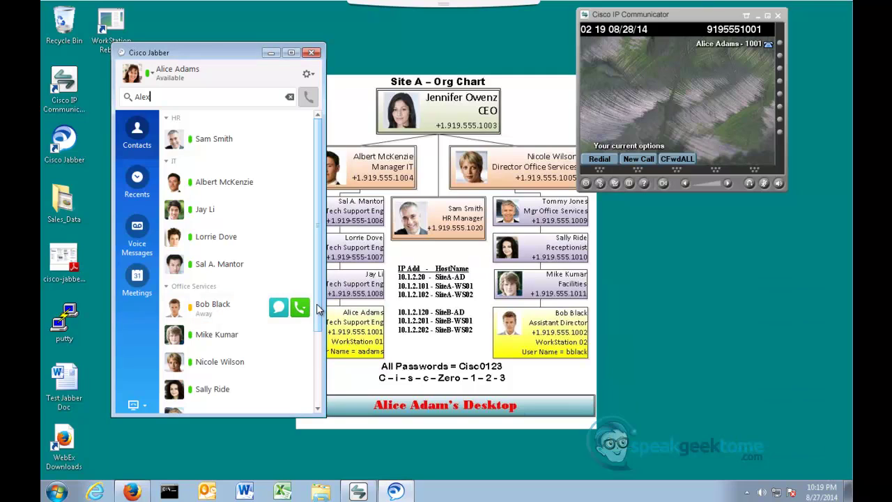
left_click_drag(317, 309, 315, 418)
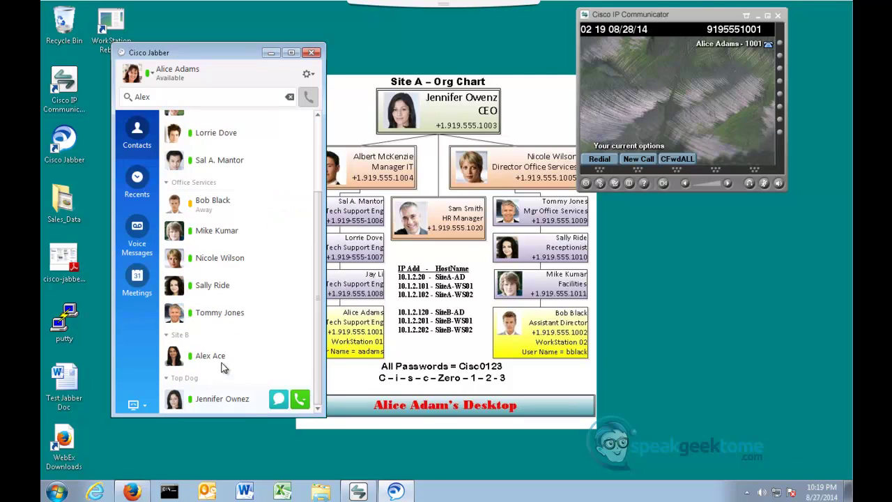
mouse_move(221, 359)
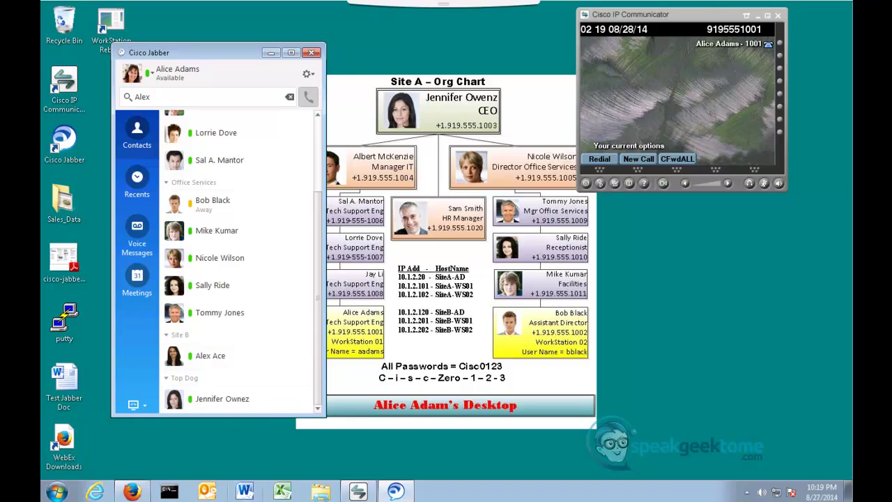
From the Site B desktop, send 'Hello from site B' in the chat, then return to Site A
left_click(694, 483)
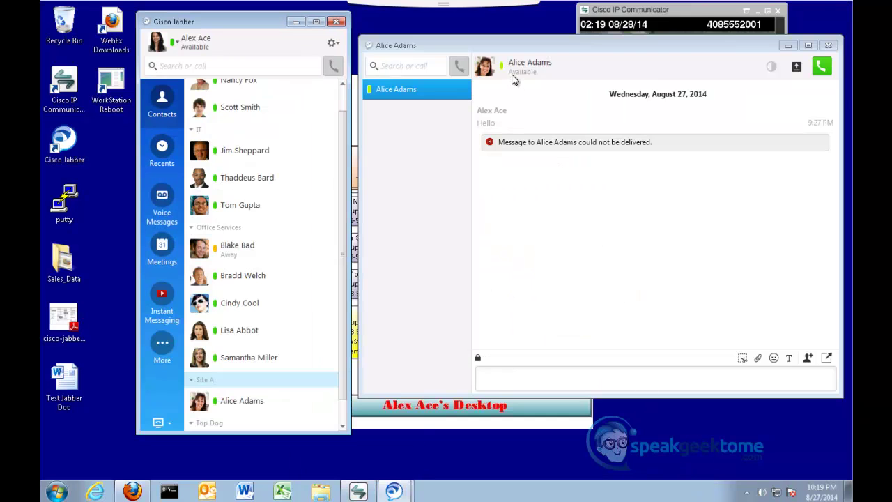
left_click(511, 380)
type("Hel")
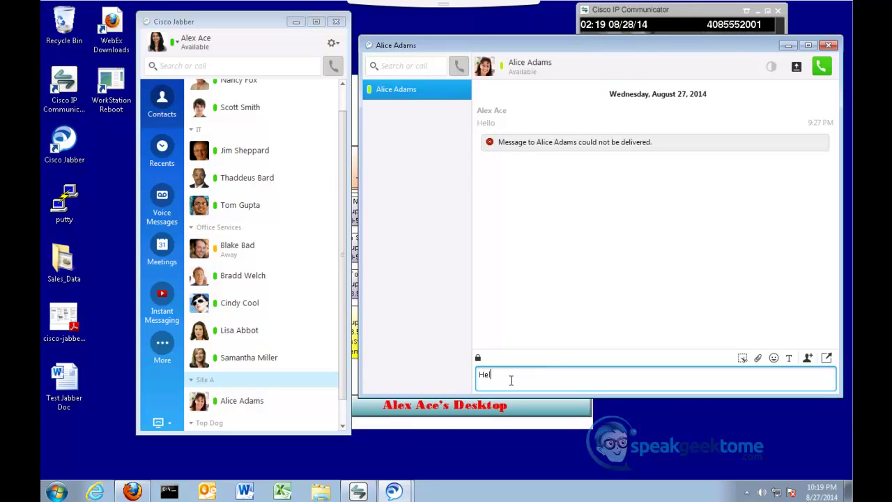
type("lo from site B")
key("Return")
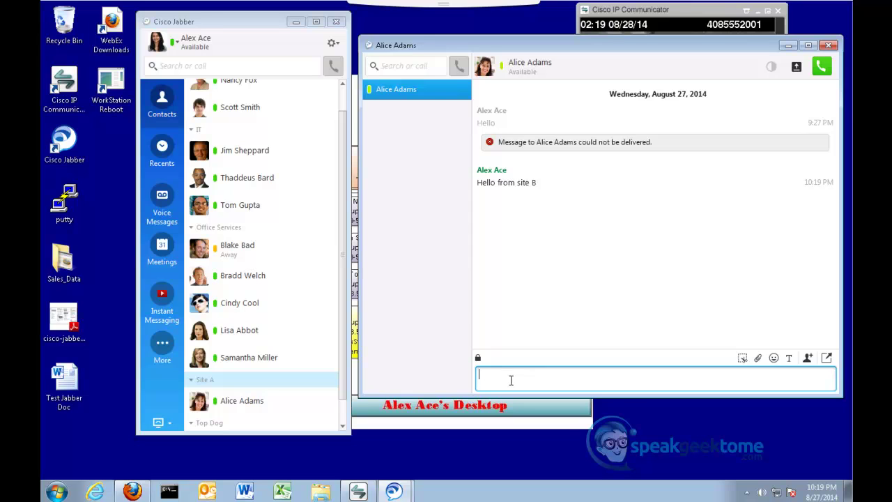
mouse_move(821, 497)
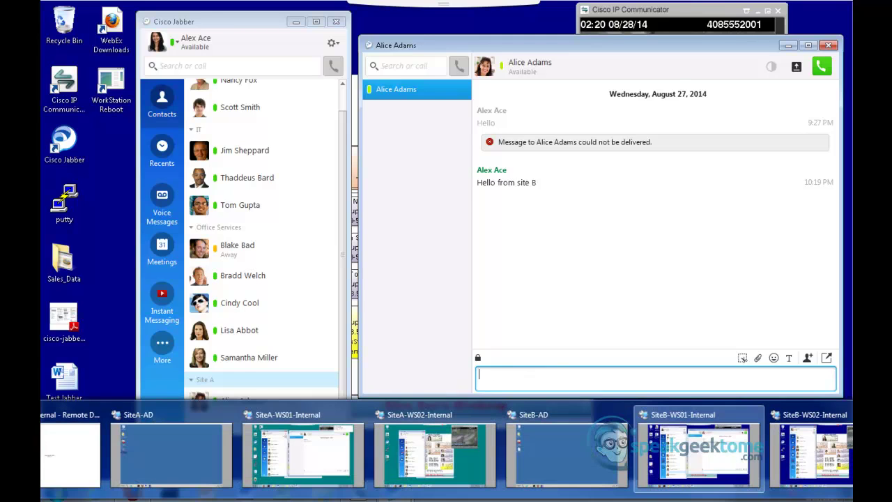
left_click(699, 450)
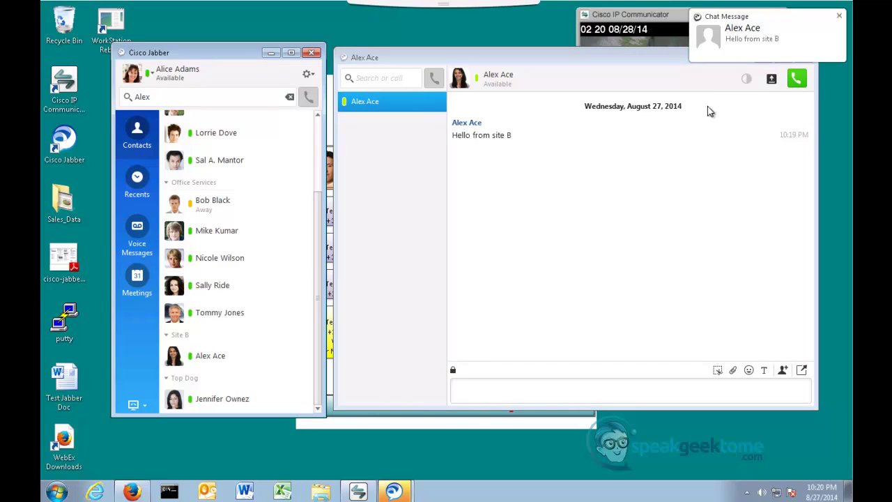
Share the Site A screen from the chat and accept the invitation on the Site B desktop
left_click(772, 80)
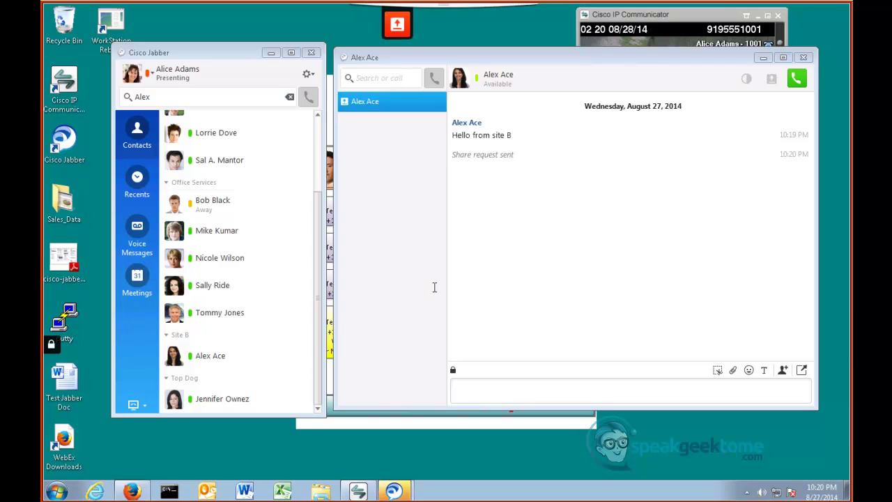
mouse_move(283, 479)
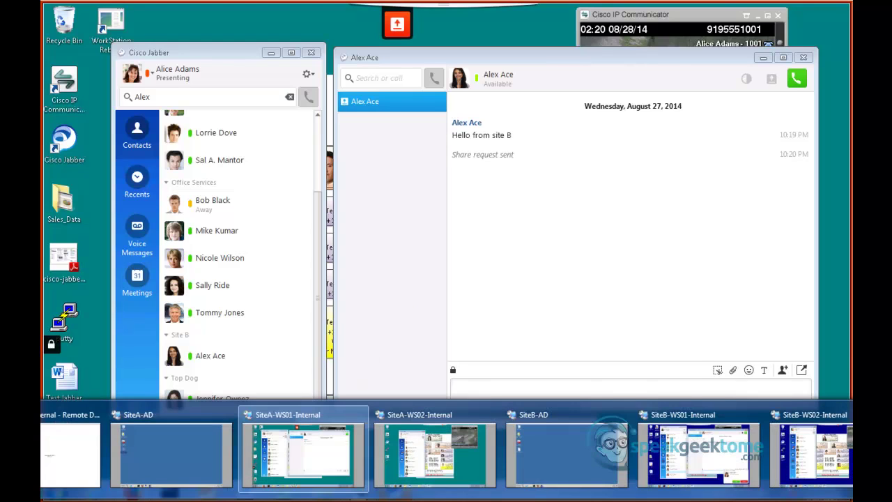
left_click(700, 487)
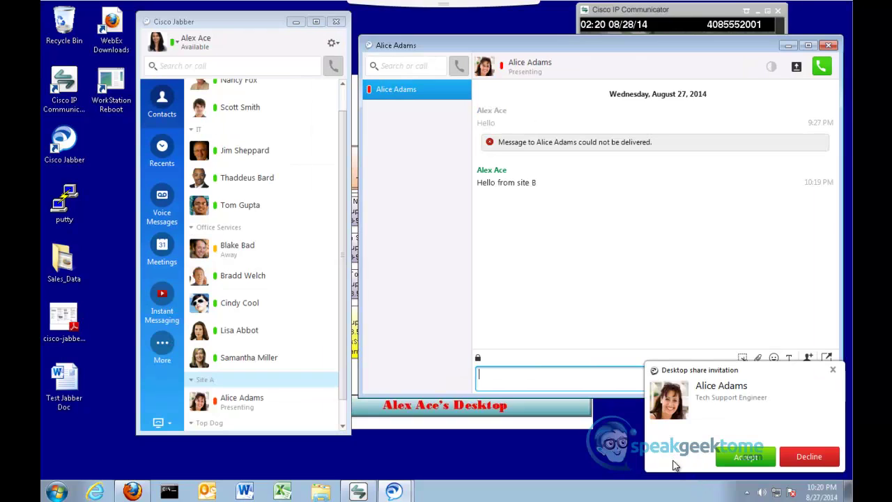
left_click(725, 462)
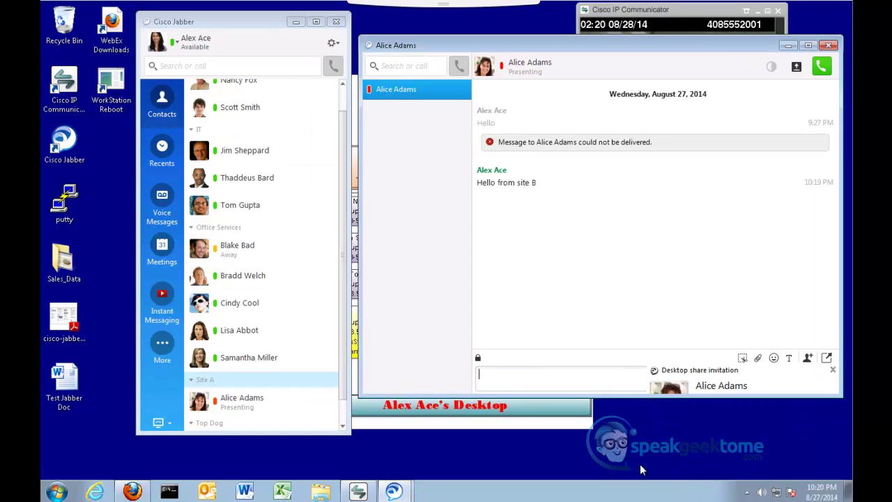